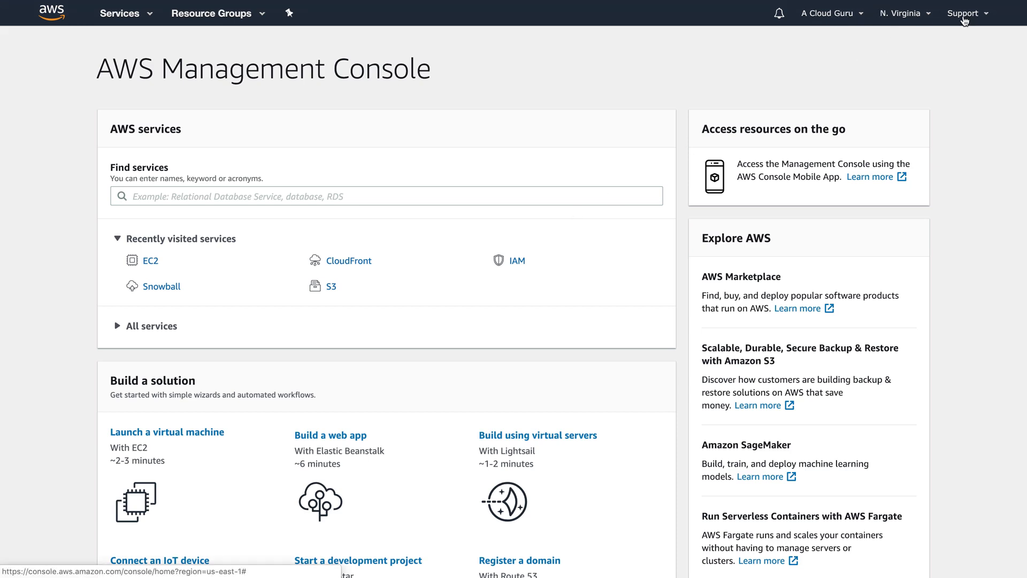
Open the EC2 service and list the running instances.
left_click(119, 15)
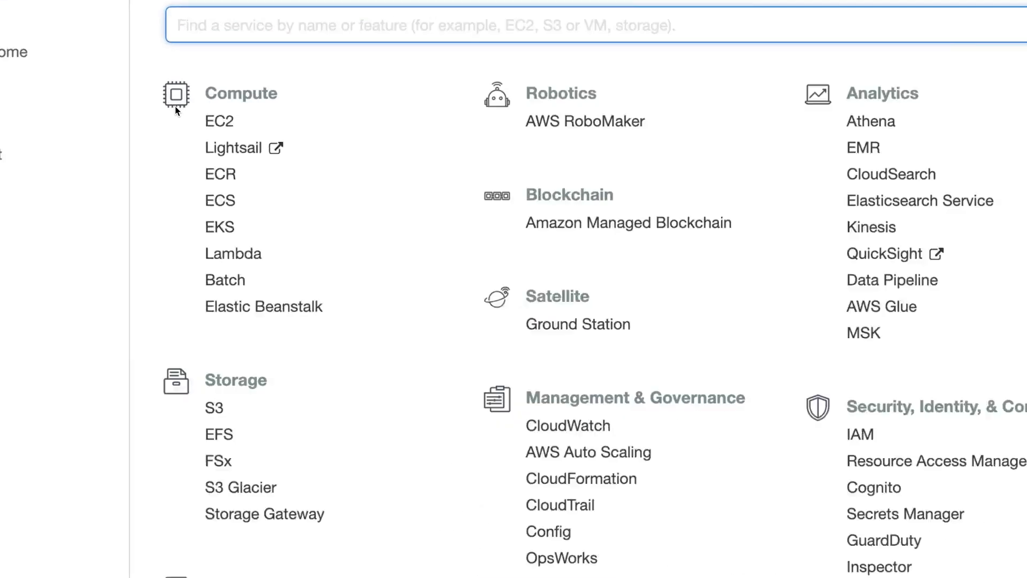
left_click(219, 121)
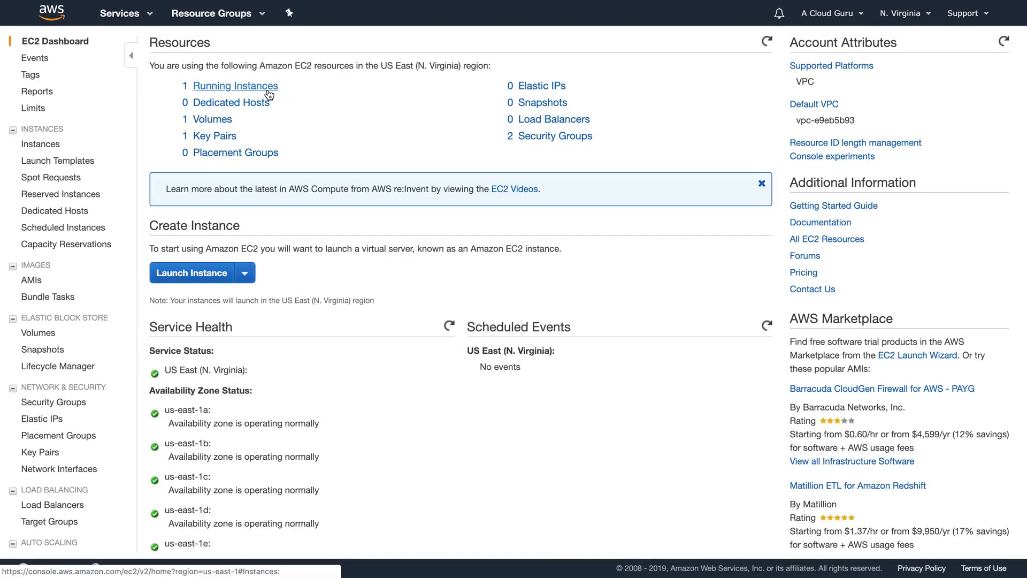
left_click(269, 95)
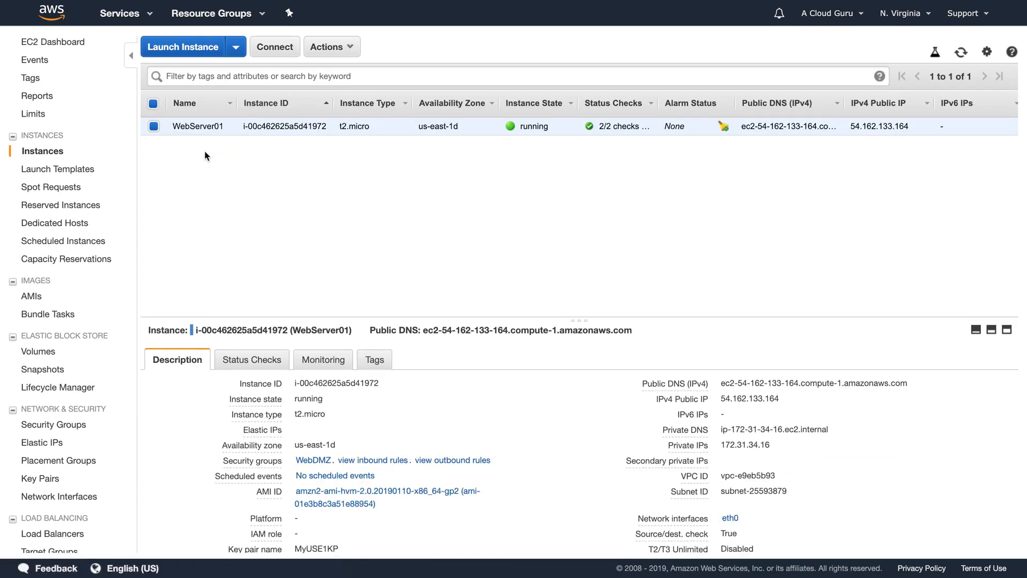
Compare the availability zone of the WebServer01 instance with that of its EBS volume.
left_click(44, 356)
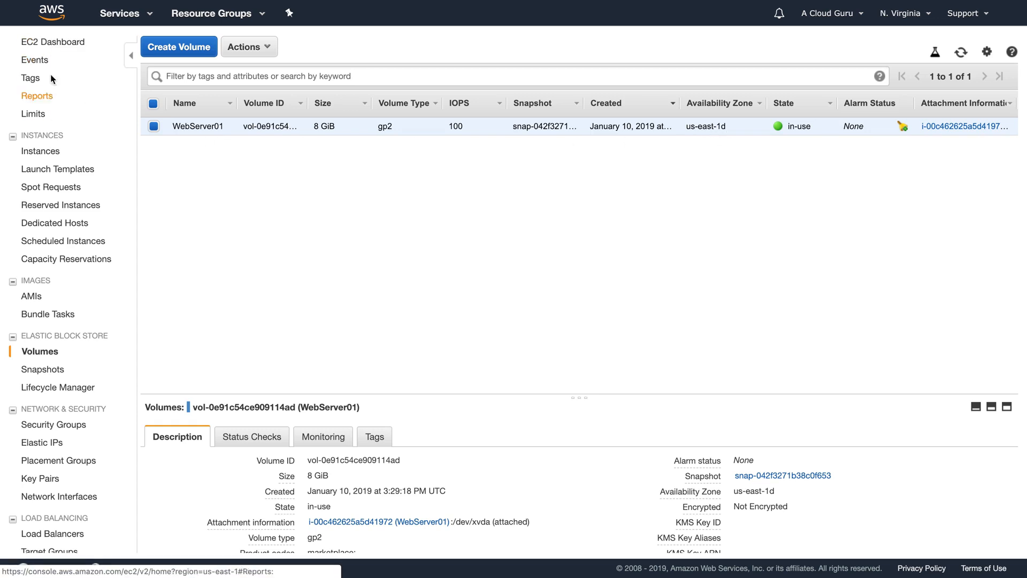
left_click(52, 42)
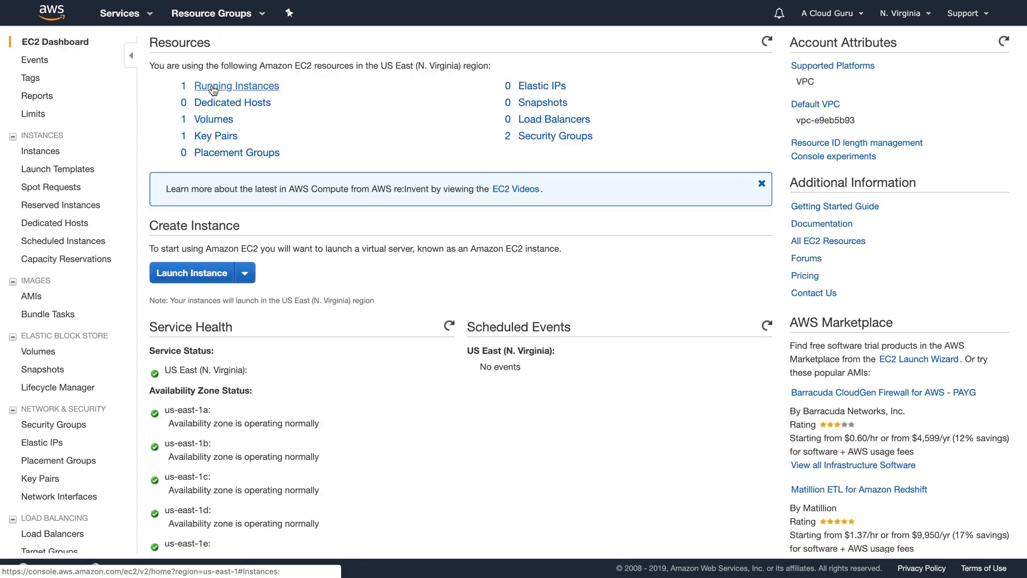
left_click(198, 95)
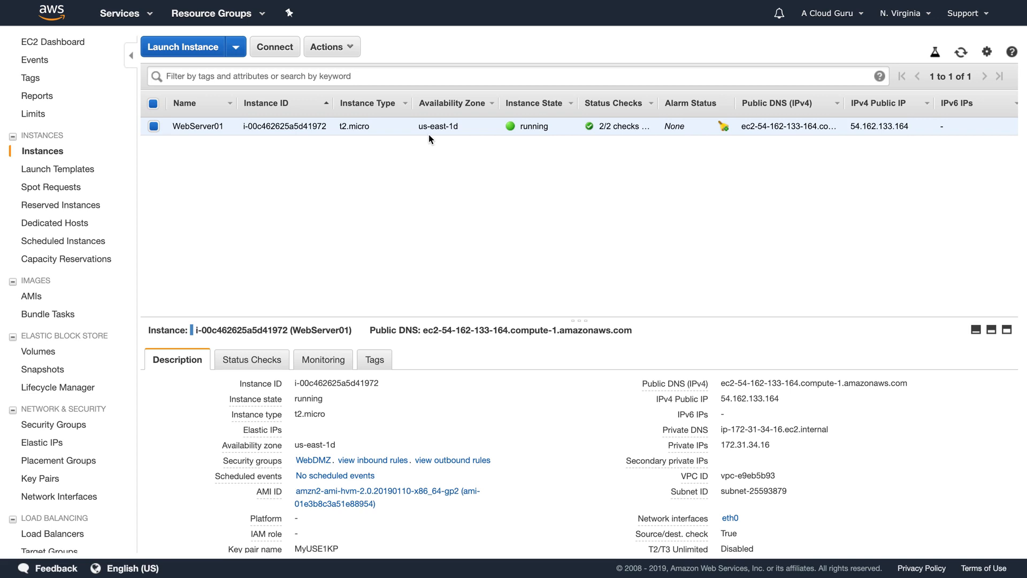
left_click(47, 351)
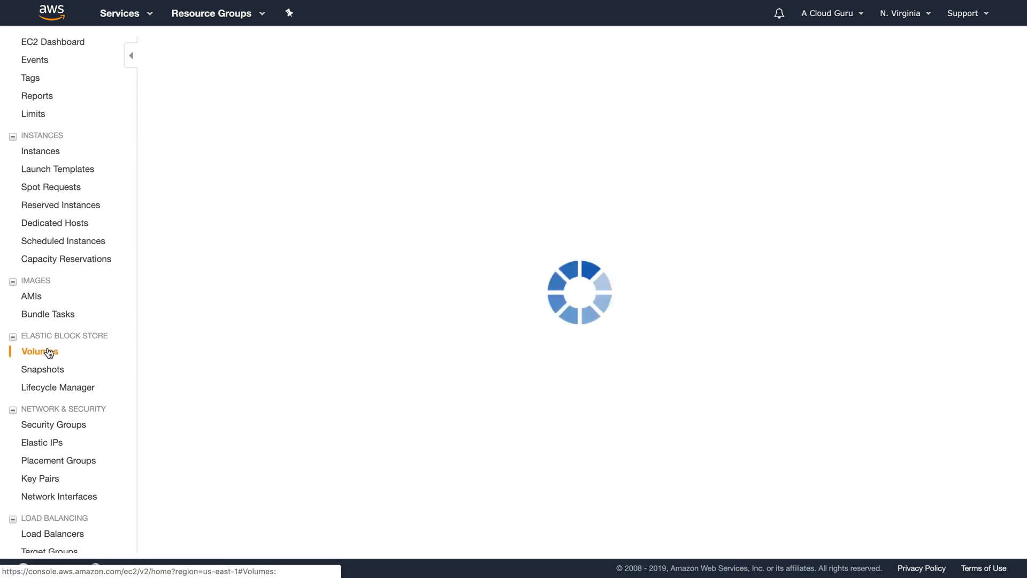
Terminate the WebServer01 instance and confirm the termination.
left_click(42, 152)
left_click(341, 55)
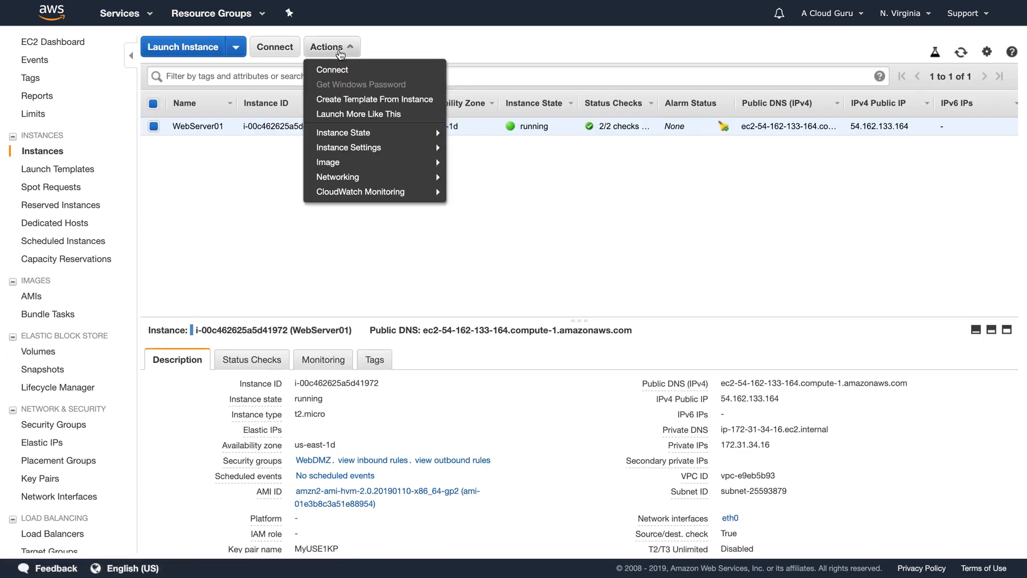
mouse_move(364, 134)
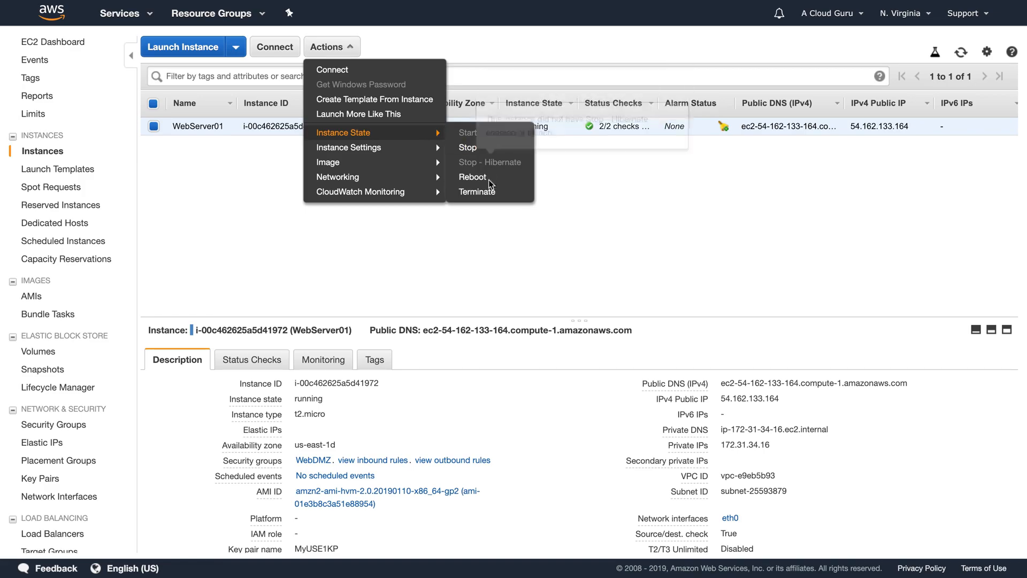
left_click(486, 194)
left_click(681, 372)
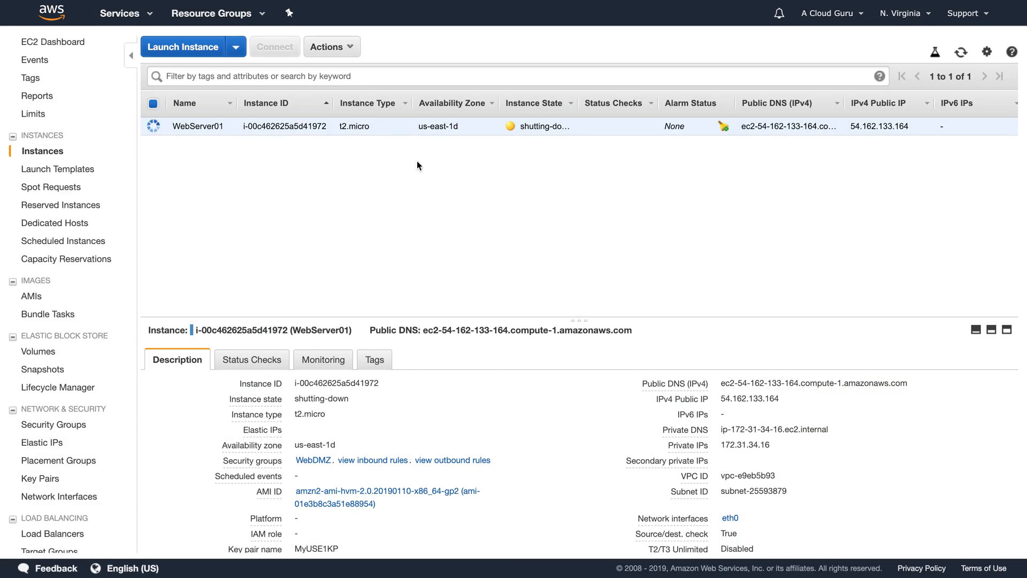
Check the refreshed EBS volume list for the terminated instance's volume and review the EC2 dashboard resources.
left_click(48, 351)
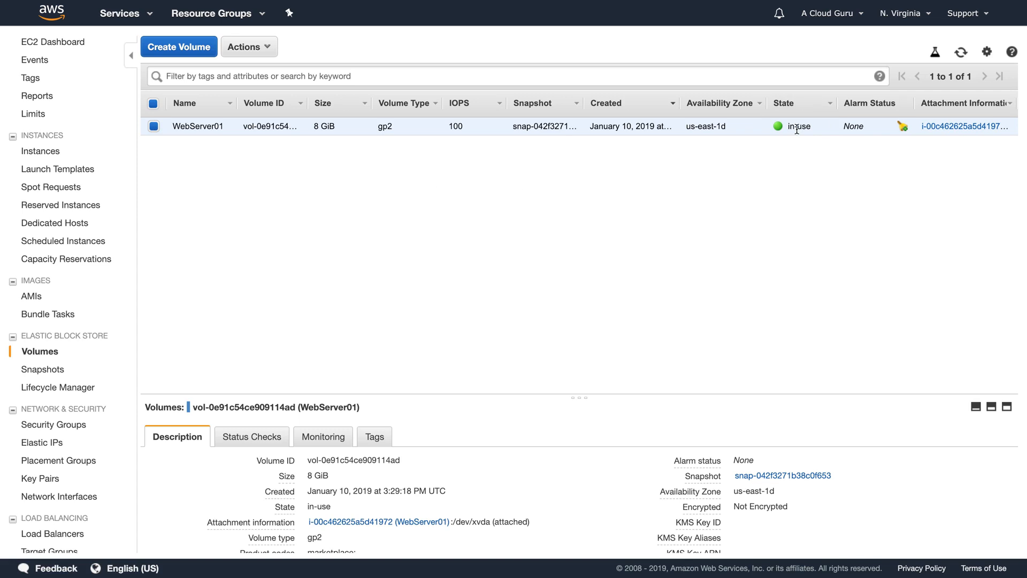
left_click(961, 53)
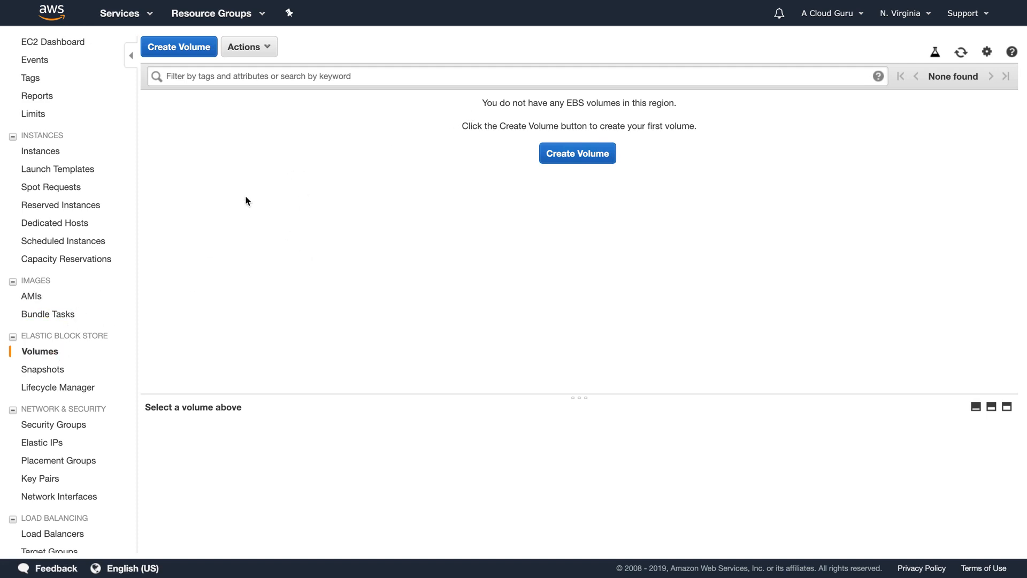
left_click(40, 42)
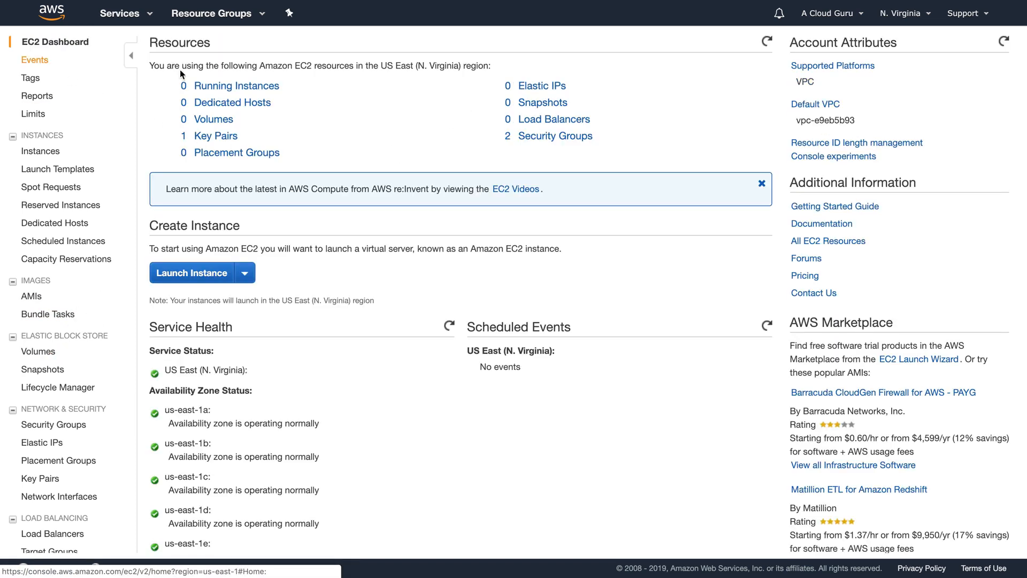
Start launching an instance with the Amazon Linux 2 AMI (64-bit x86), type t2.micro and default instance details, up to the storage settings.
left_click(196, 273)
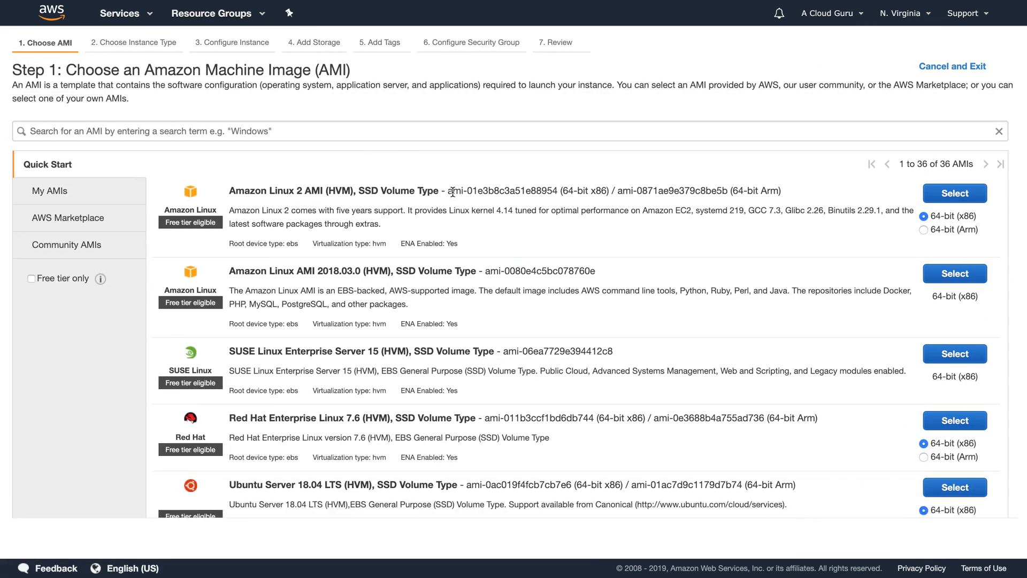
left_click(939, 193)
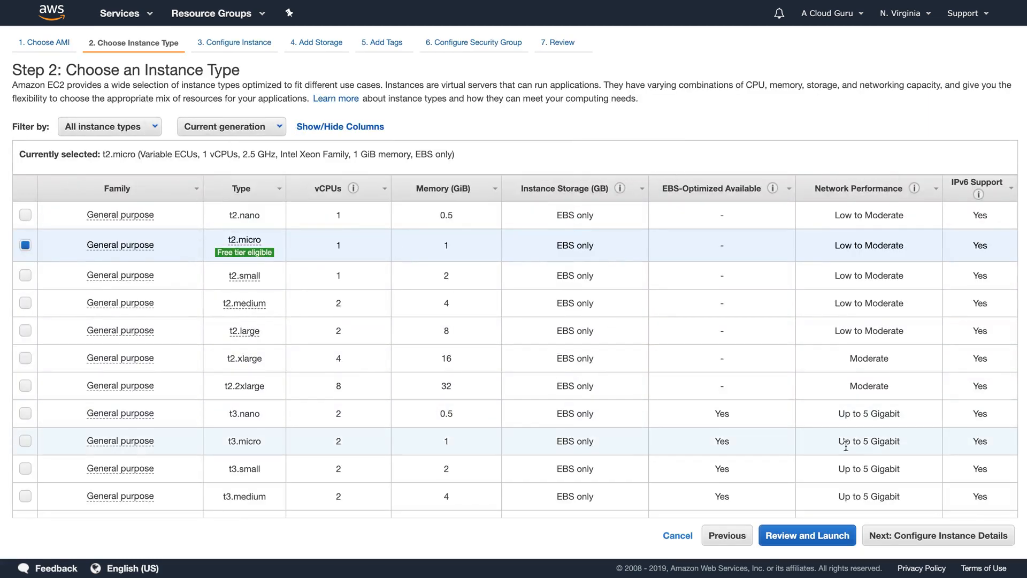
left_click(925, 536)
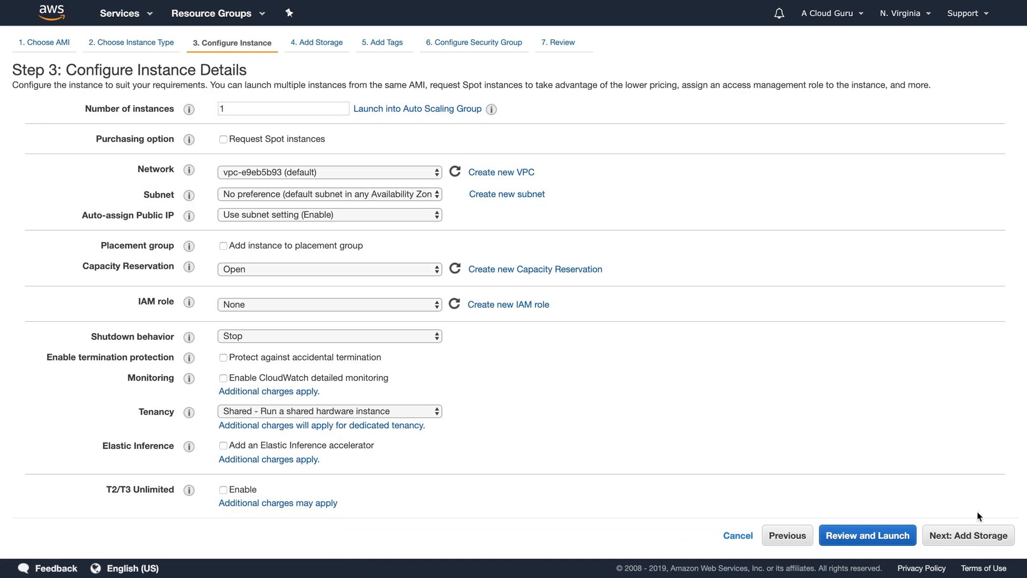
left_click(977, 532)
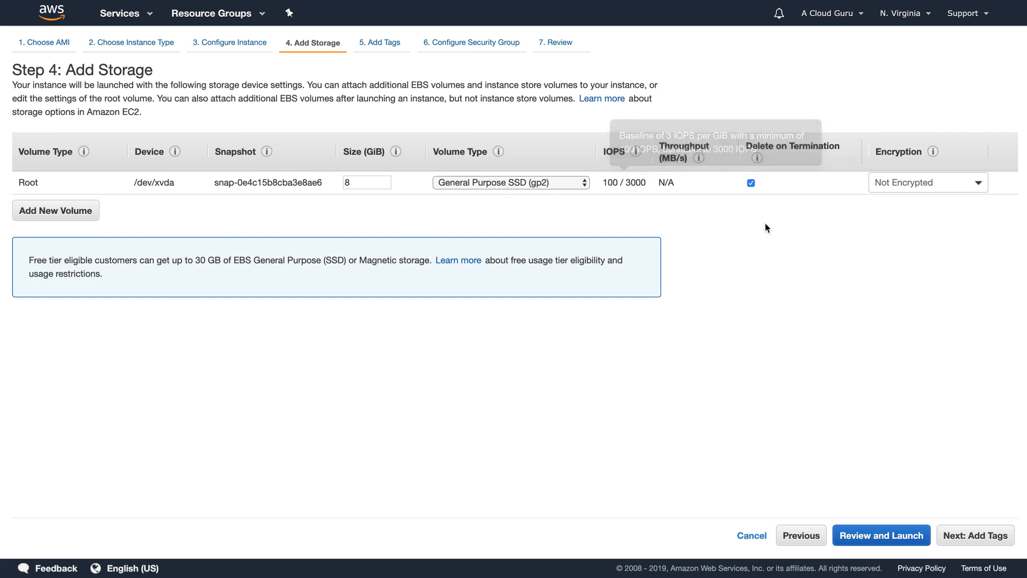
Add a second volume to the instance as an EBS volume of type Cold HDD (sc1), leaving the root volume unencrypted.
left_click(894, 183)
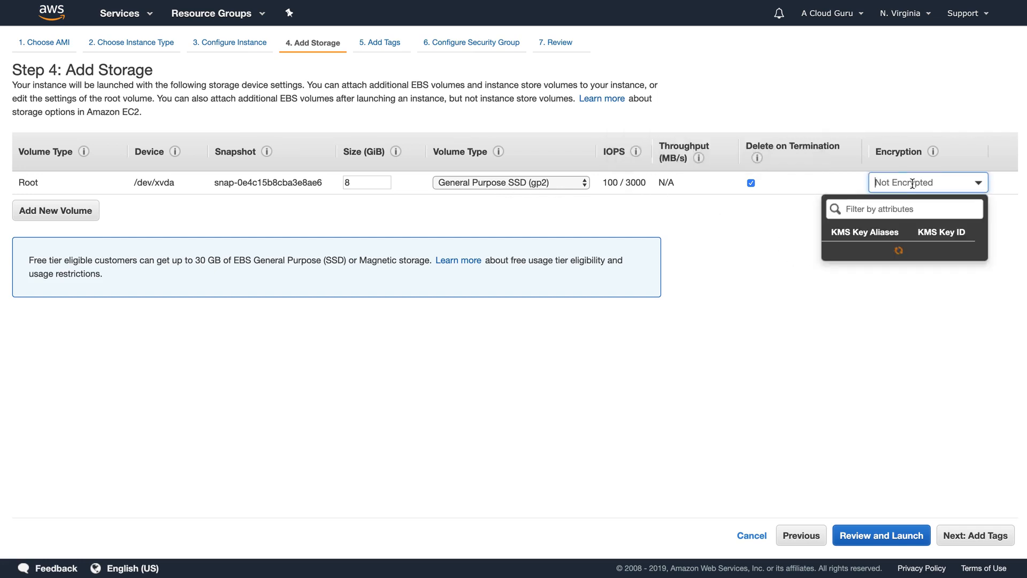
left_click(763, 232)
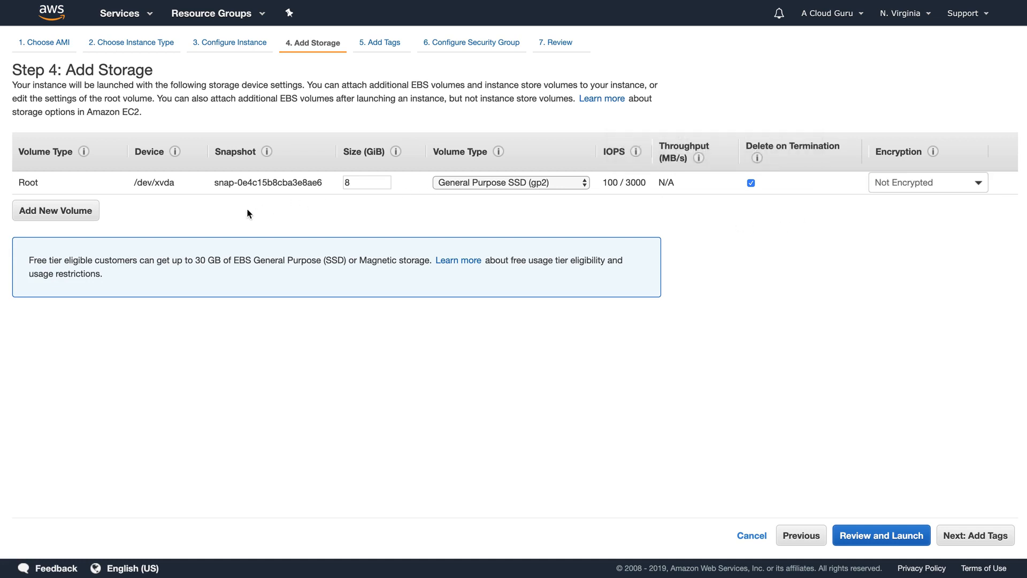
left_click(86, 210)
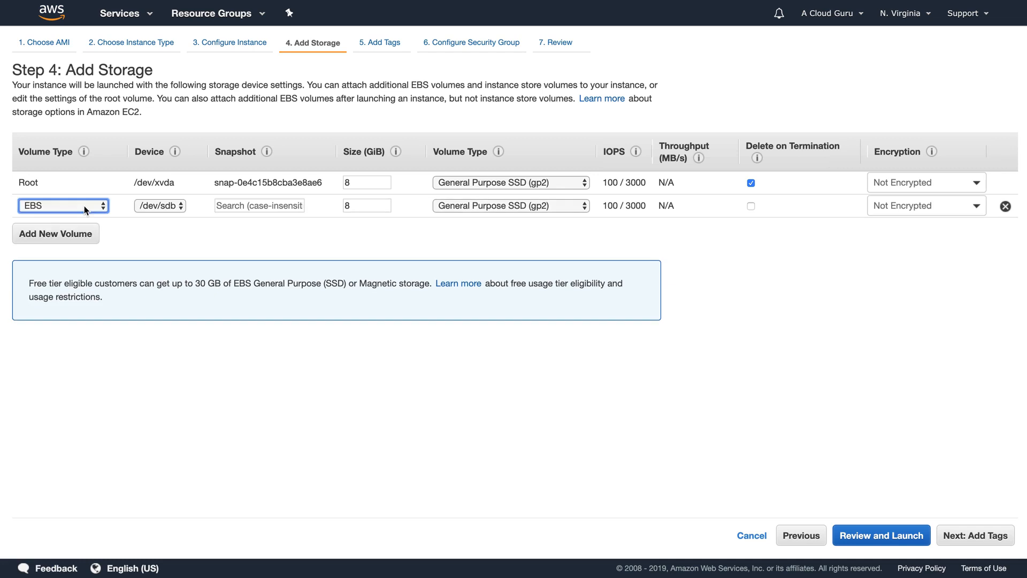
left_click(518, 207)
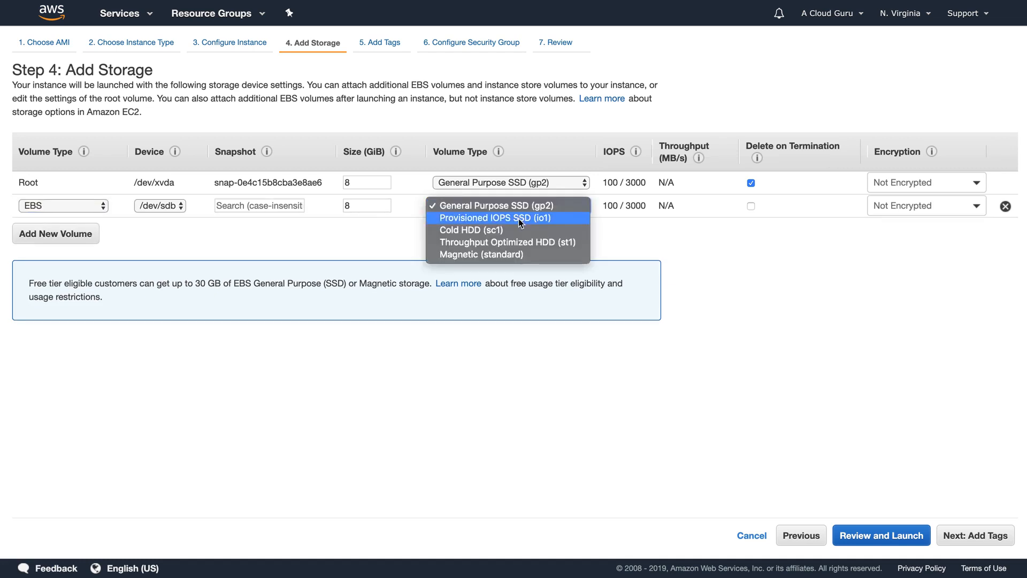
left_click(517, 227)
Add two more EBS volumes, one Throughput Optimized HDD (st1) and one Magnetic (standard), and keep the second volume as Cold HDD (sc1).
left_click(72, 234)
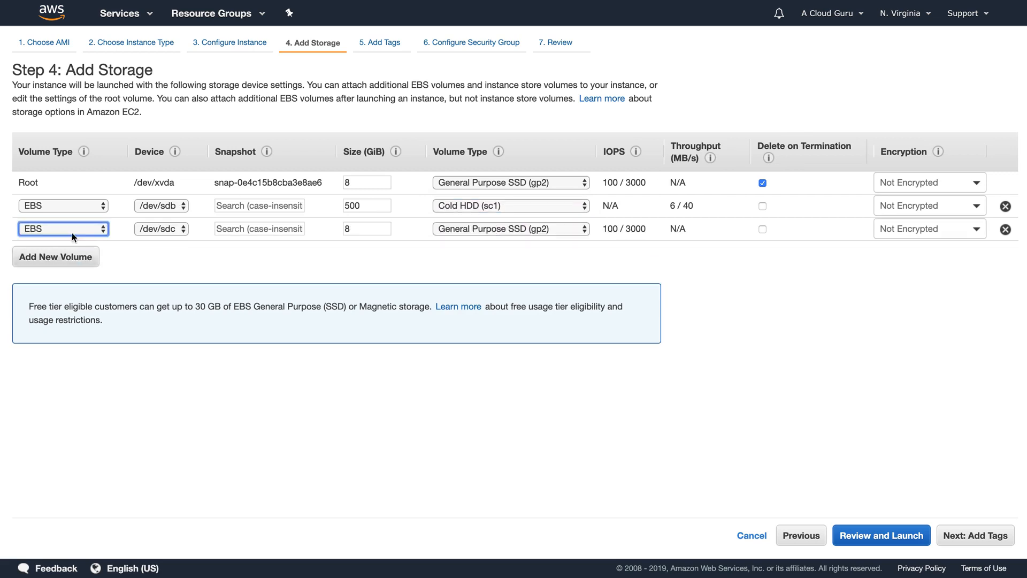
left_click(521, 229)
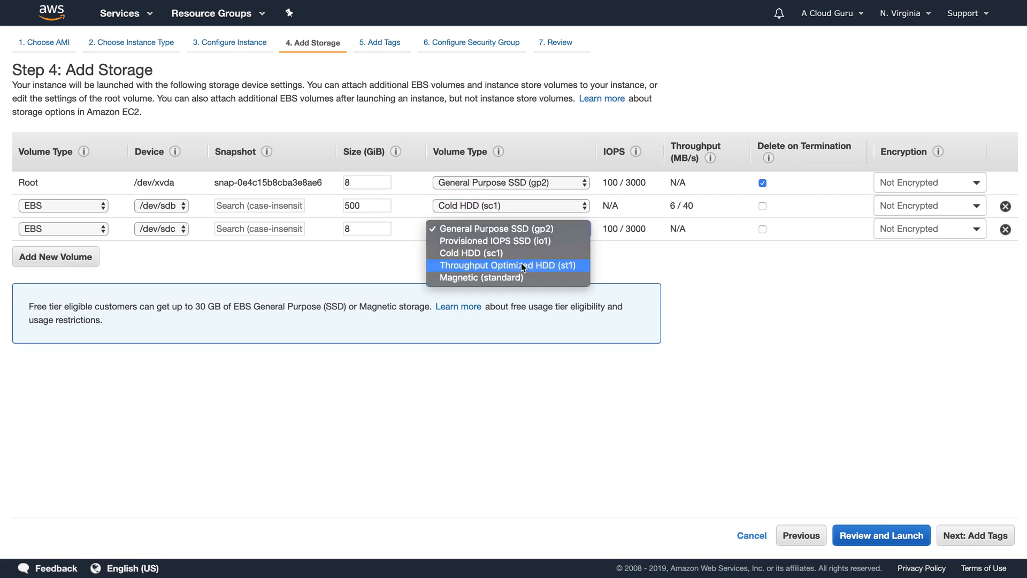
left_click(524, 266)
left_click(88, 249)
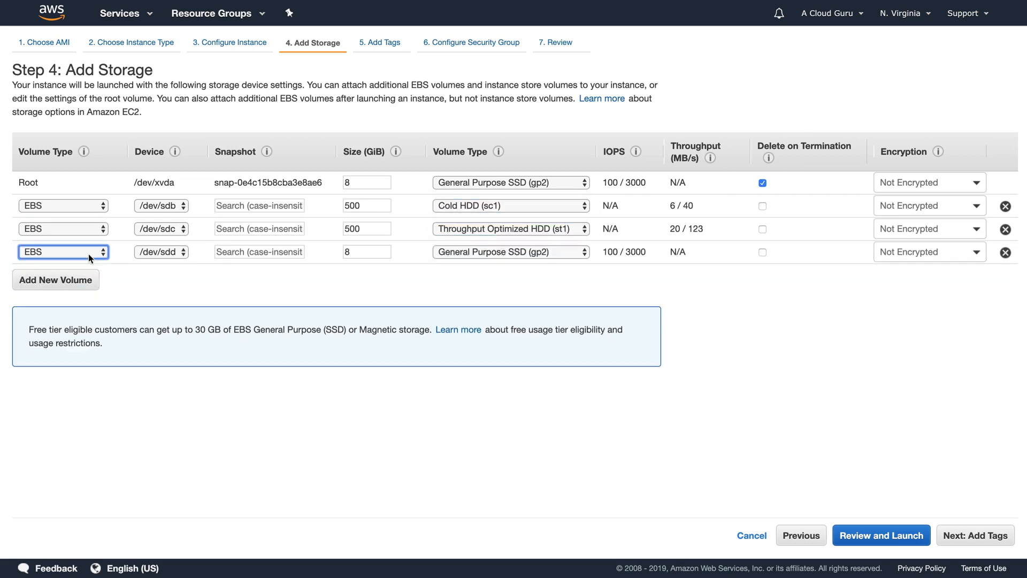
left_click(527, 253)
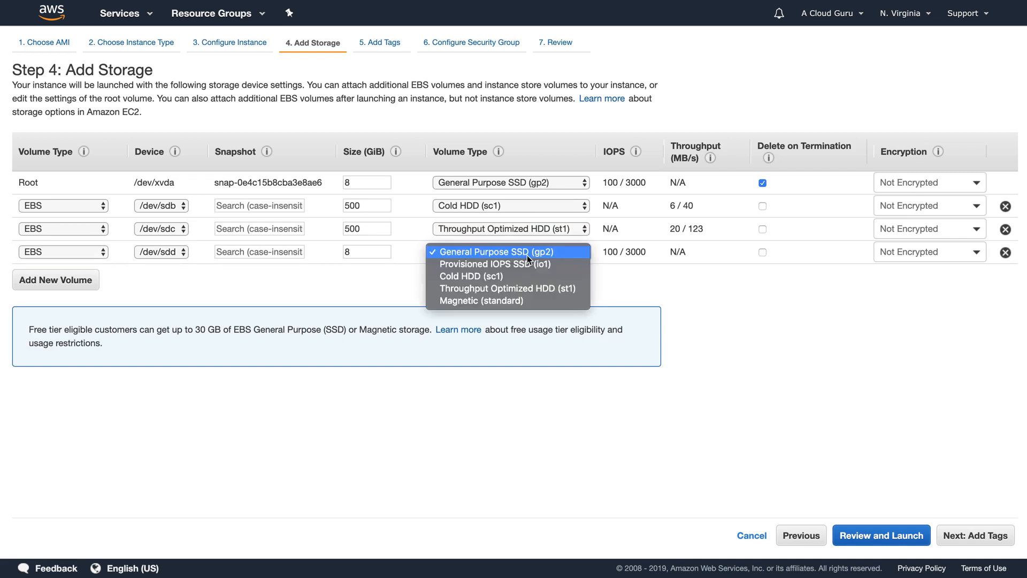
left_click(521, 301)
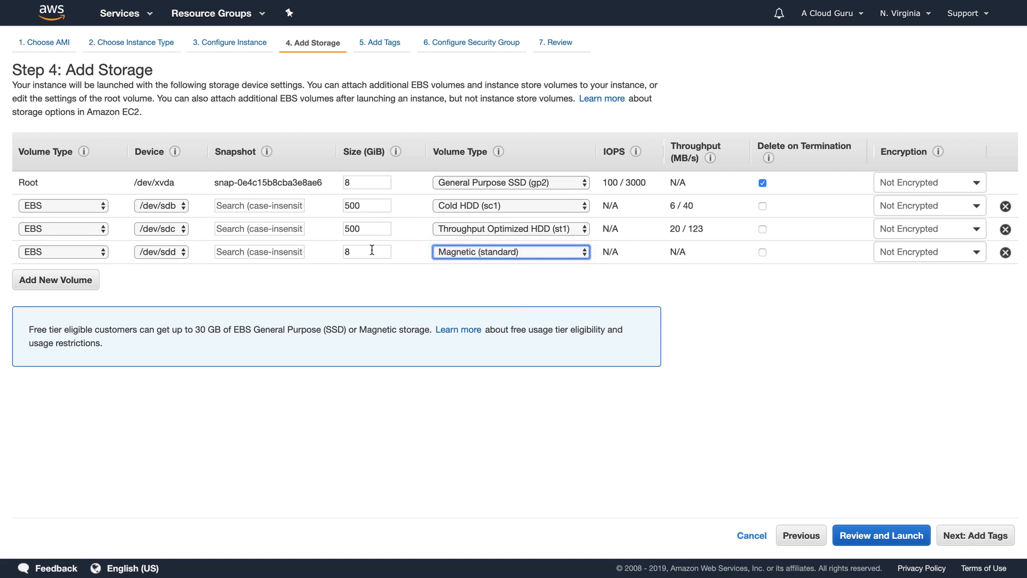
left_click(492, 208)
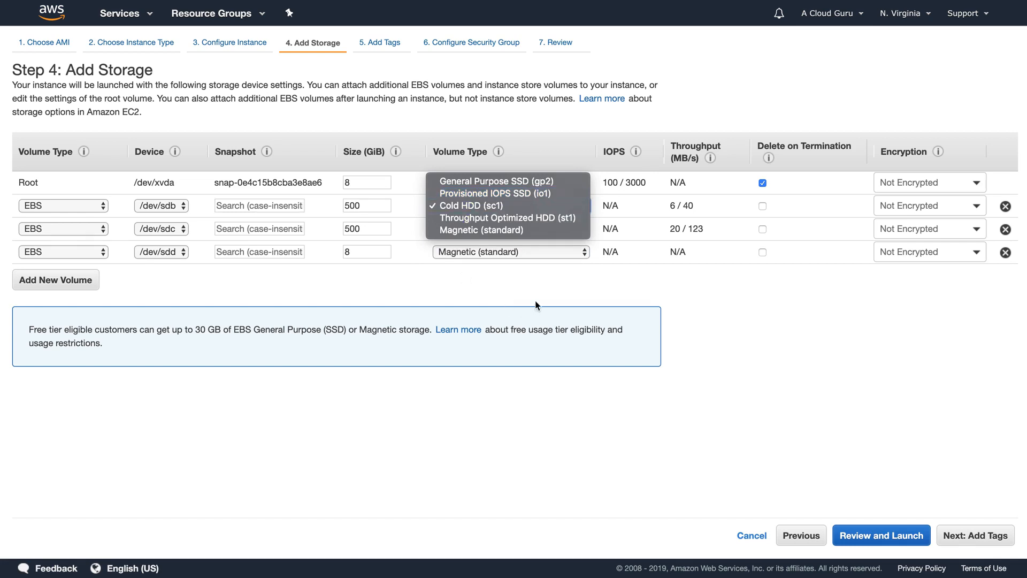
left_click(556, 291)
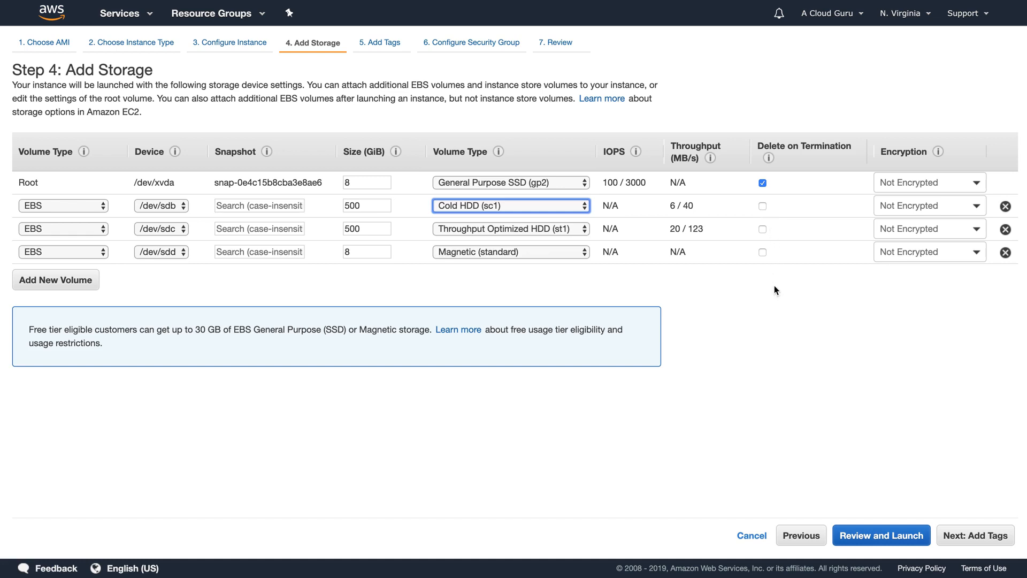
Continue without adding tags and assign the existing WebDMZ security group to the instance.
left_click(970, 539)
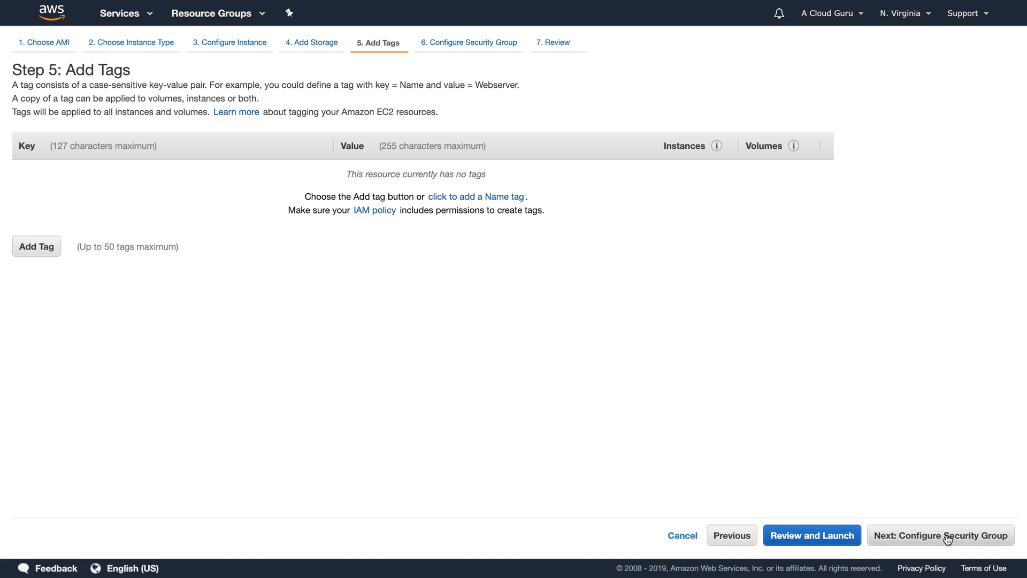
left_click(948, 537)
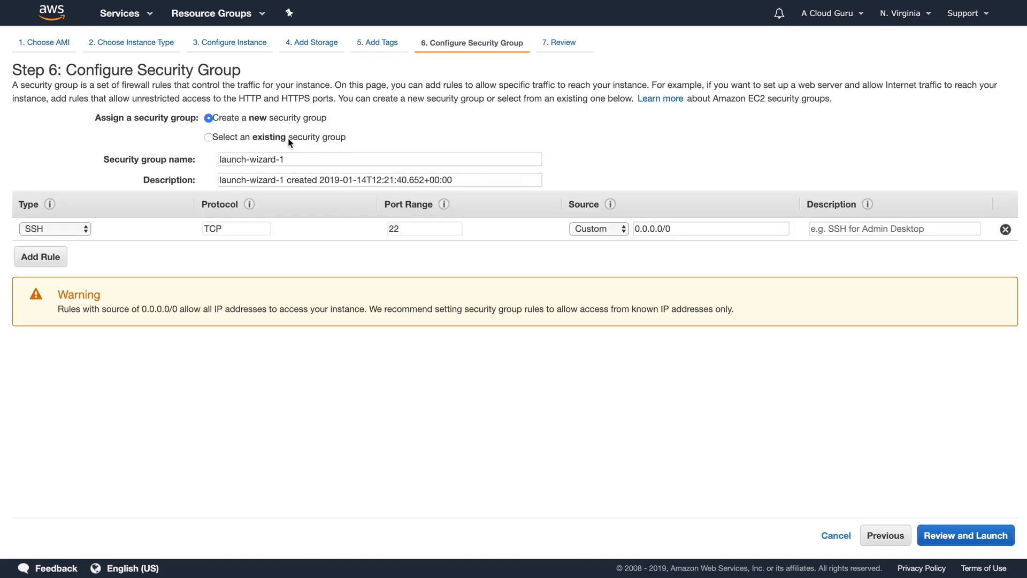
left_click(288, 138)
left_click(252, 206)
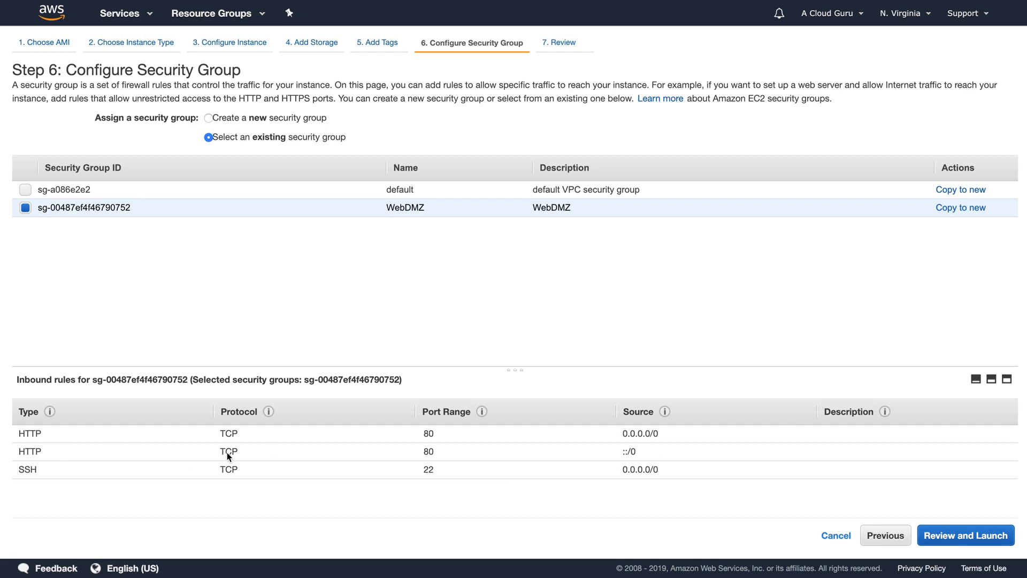
Review and launch the instance with the existing key pair MyUSE1KP, acknowledging access to its private key file.
left_click(973, 533)
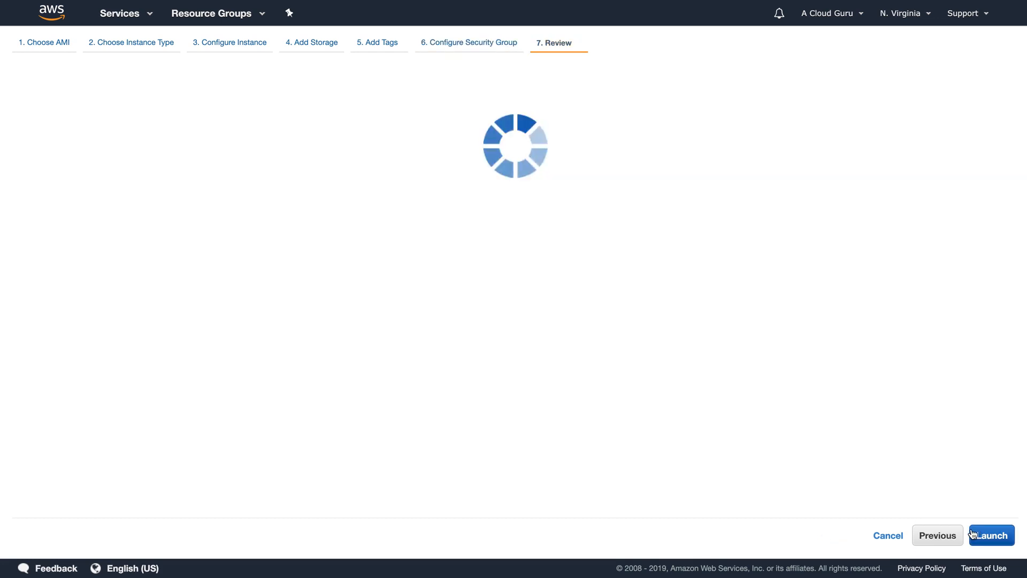
left_click(994, 536)
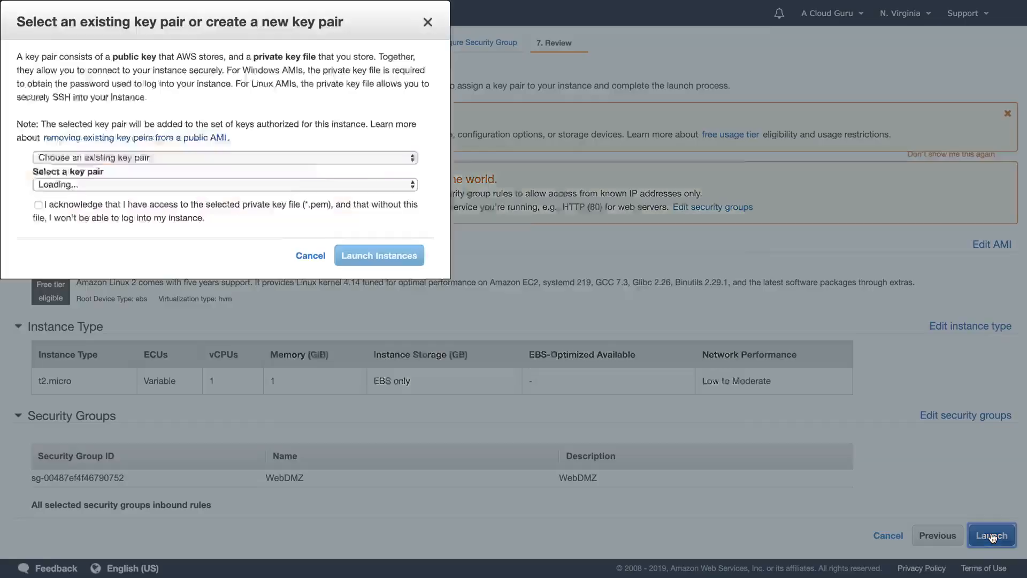
left_click(351, 355)
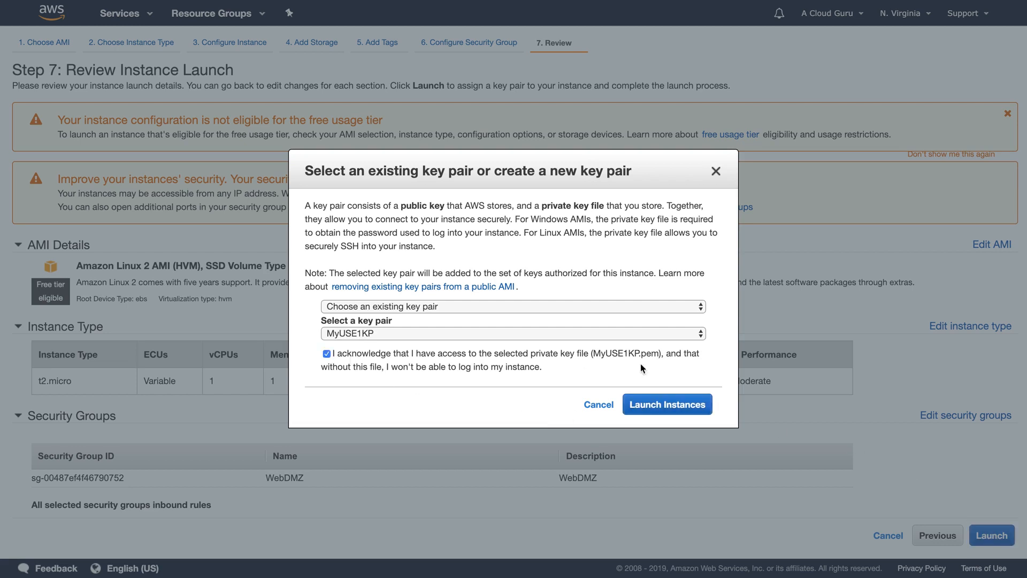
left_click(648, 403)
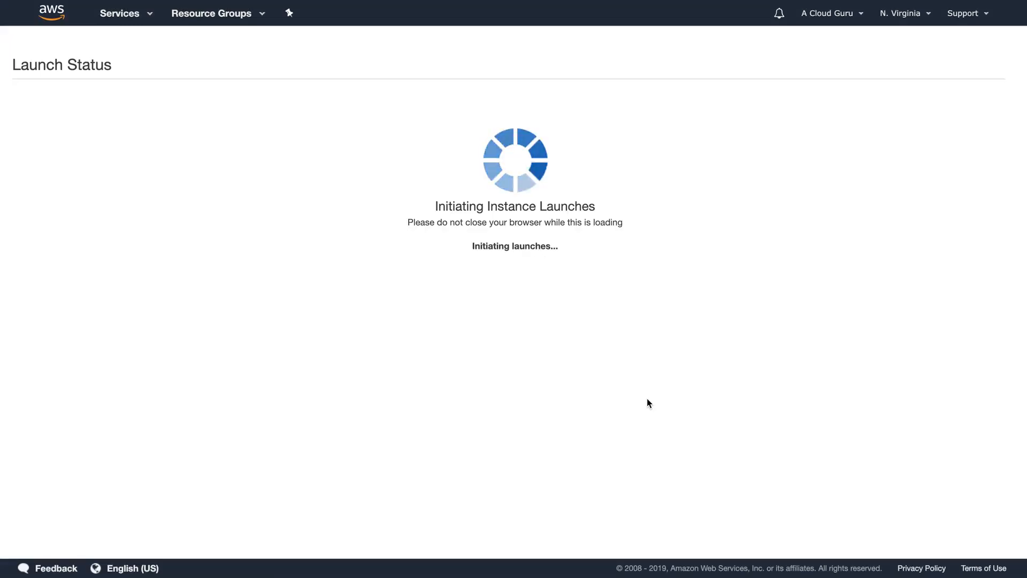
In the EBS volumes list, increase the Throughput Optimized HDD (st1) volume's size to 1000 GiB and confirm the modification.
left_click(987, 469)
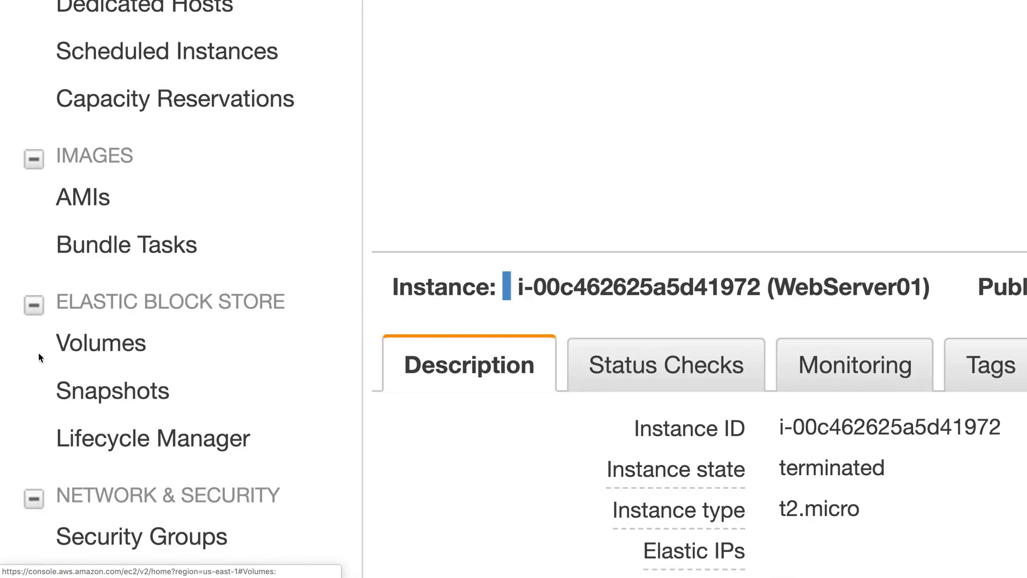
left_click(110, 343)
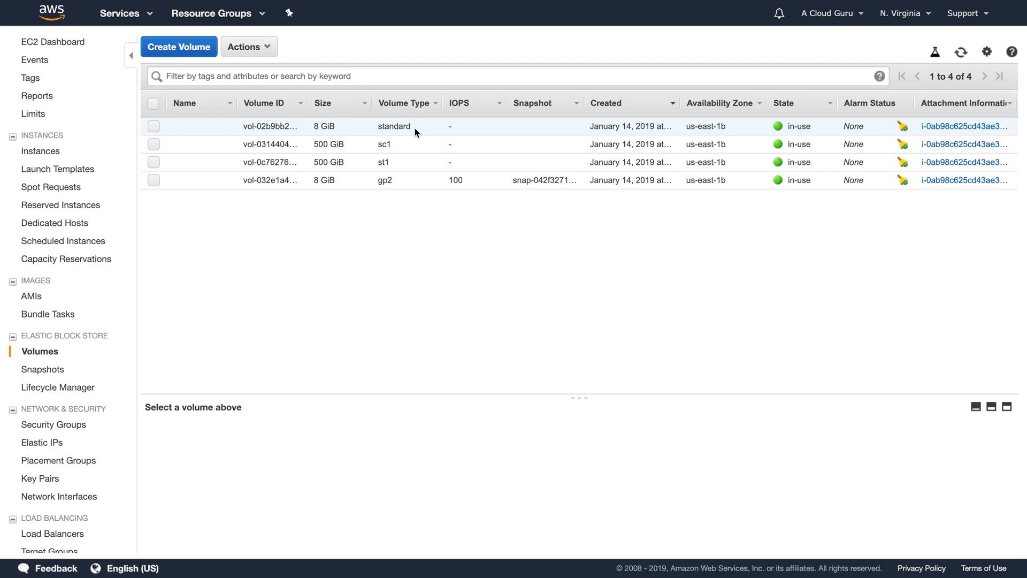
left_click(154, 161)
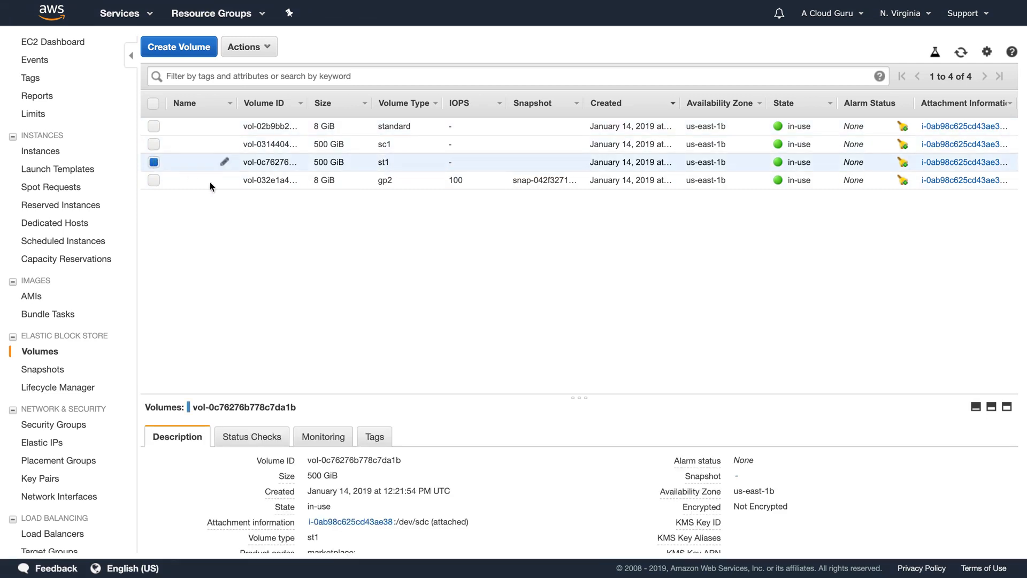
left_click(262, 52)
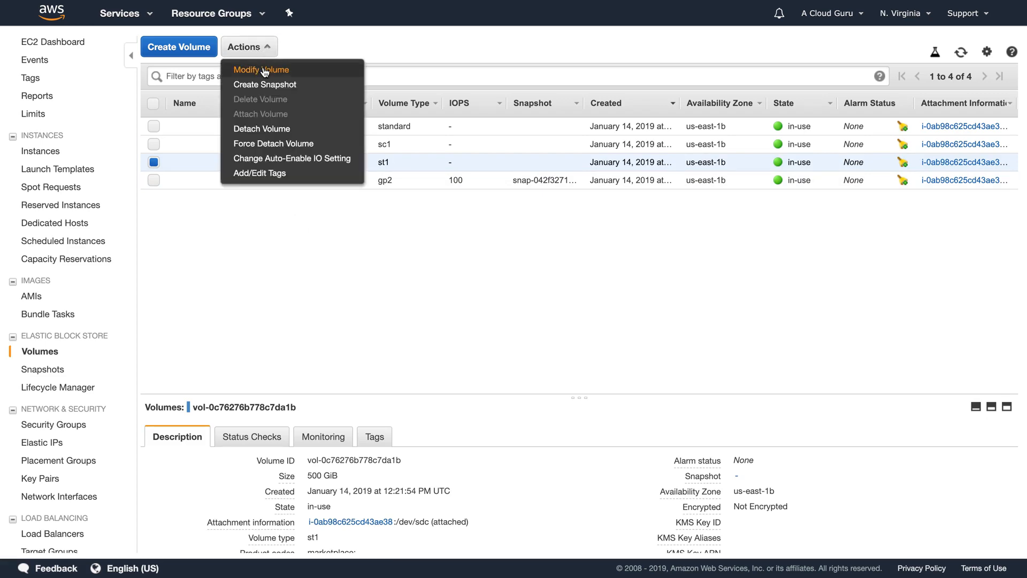
left_click(262, 68)
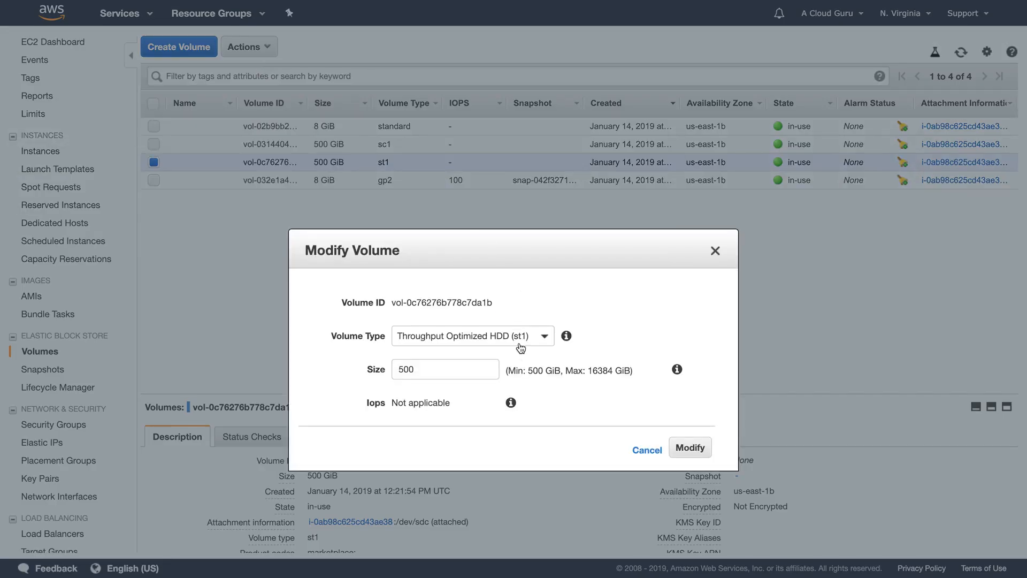
double_click(446, 369)
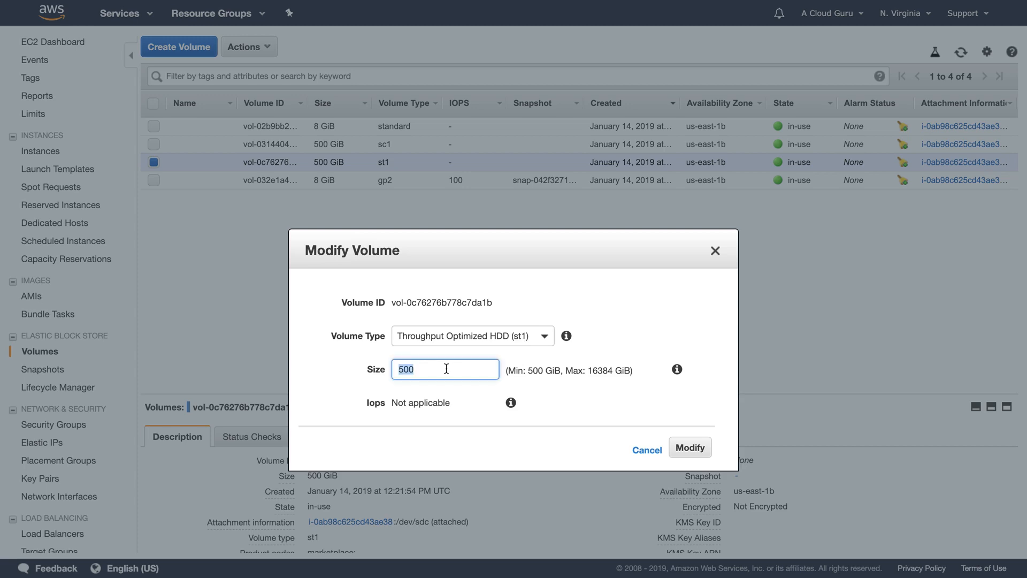
type("1000")
left_click(690, 447)
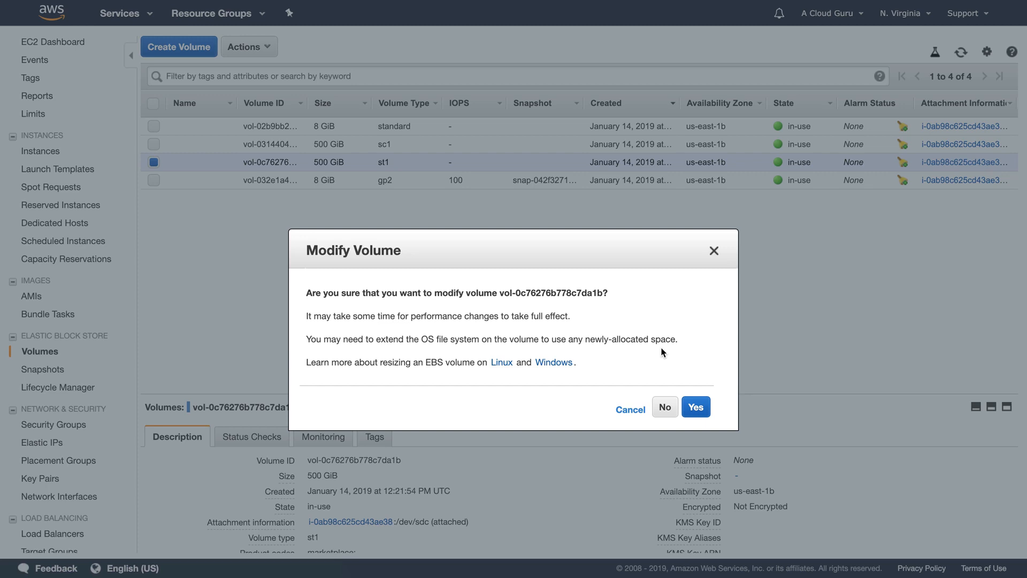
left_click(696, 408)
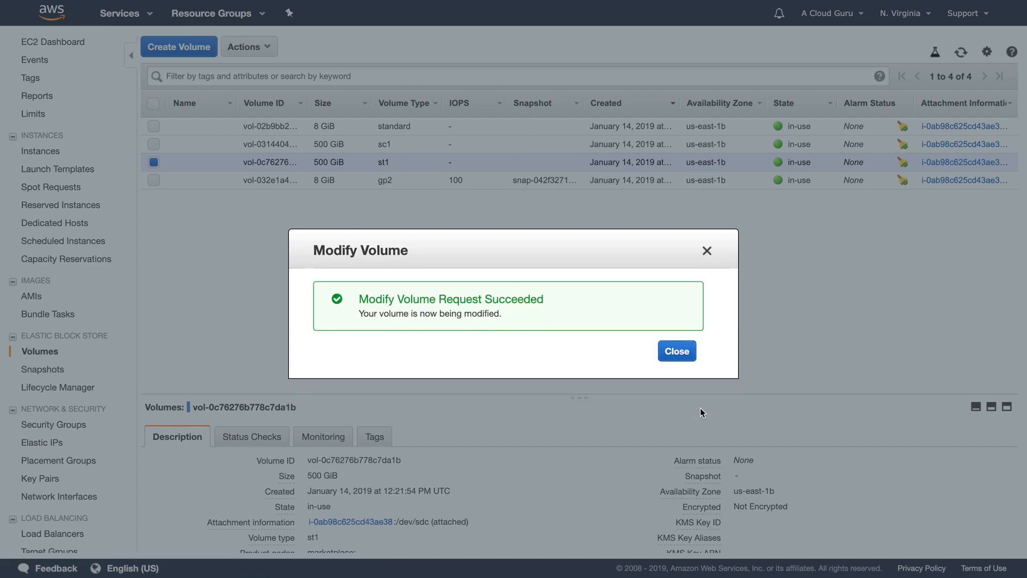
left_click(677, 353)
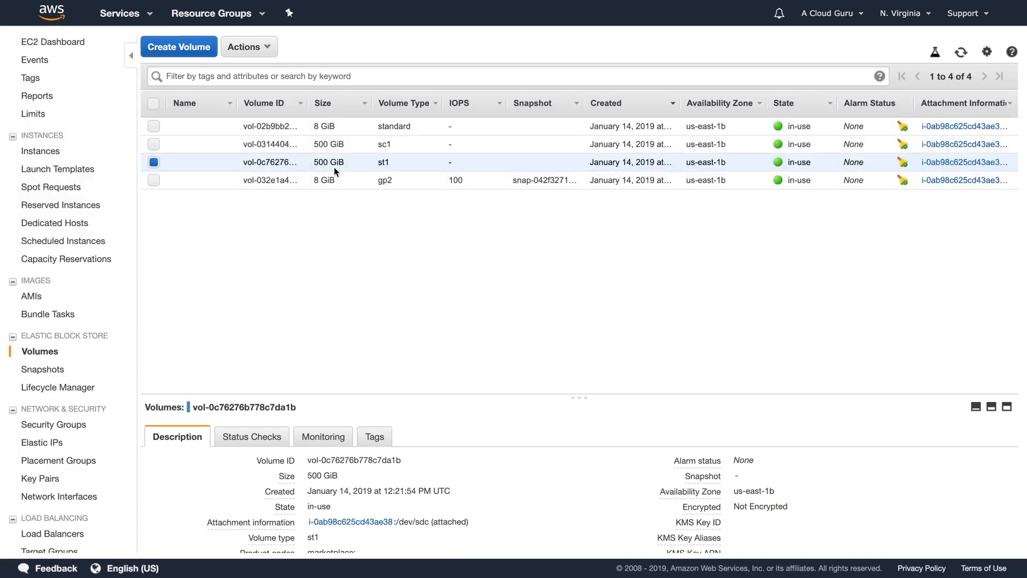
Select only the gp2 root volume and widen the Snapshot column to fit its full snapshot ID.
left_click(153, 145)
left_click(155, 161)
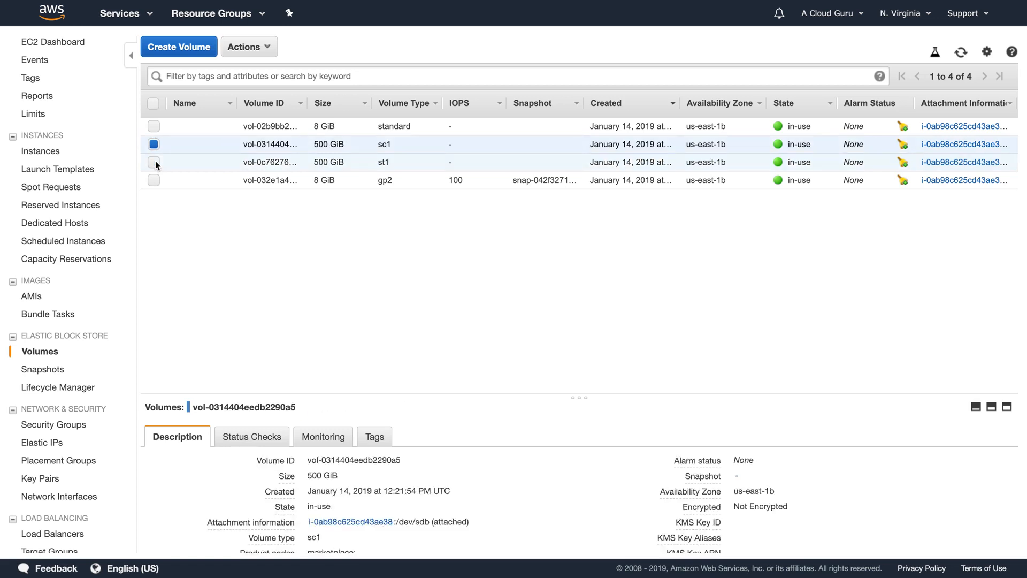
left_click(154, 144)
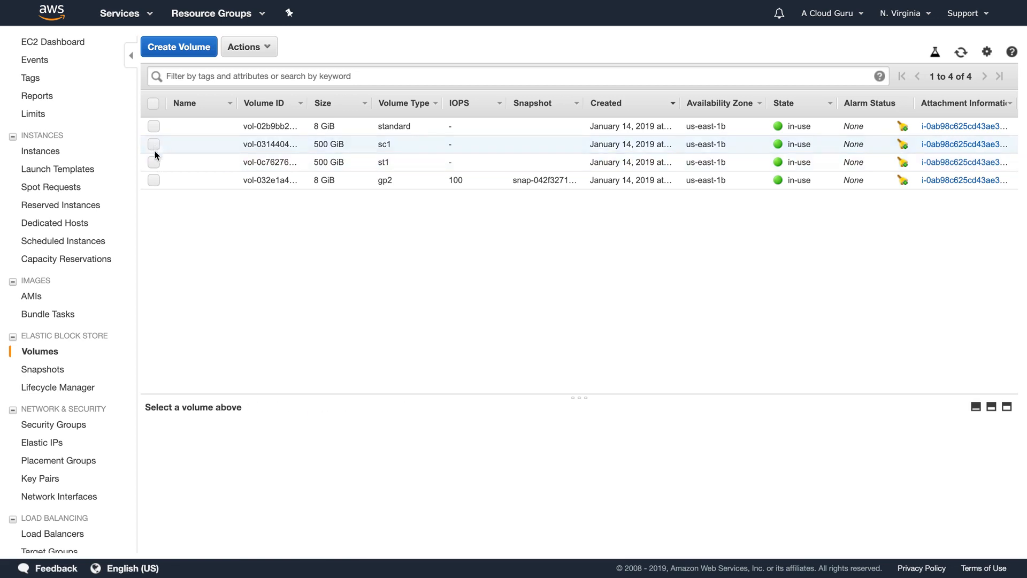
left_click(154, 180)
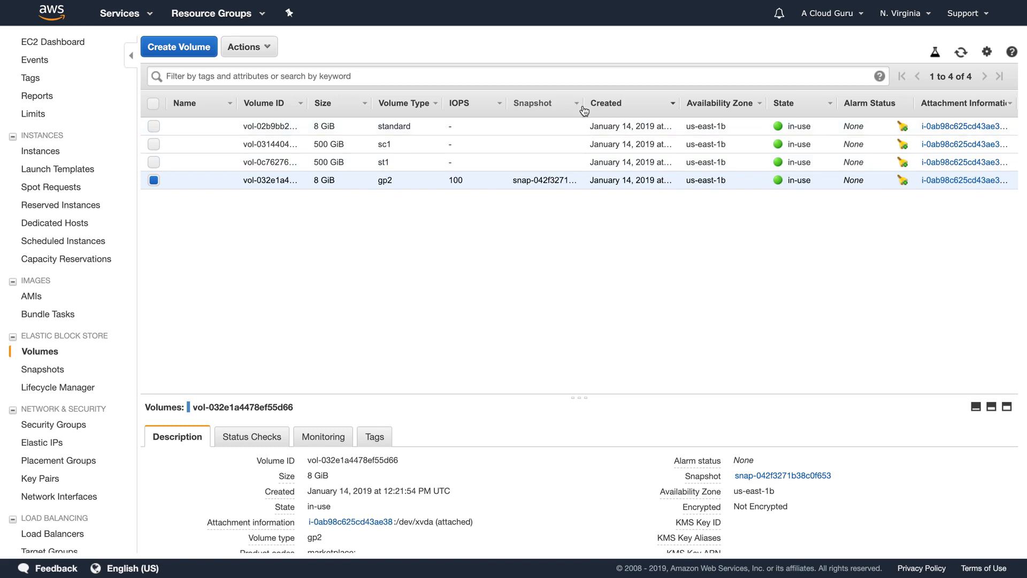
left_click_drag(583, 107, 634, 106)
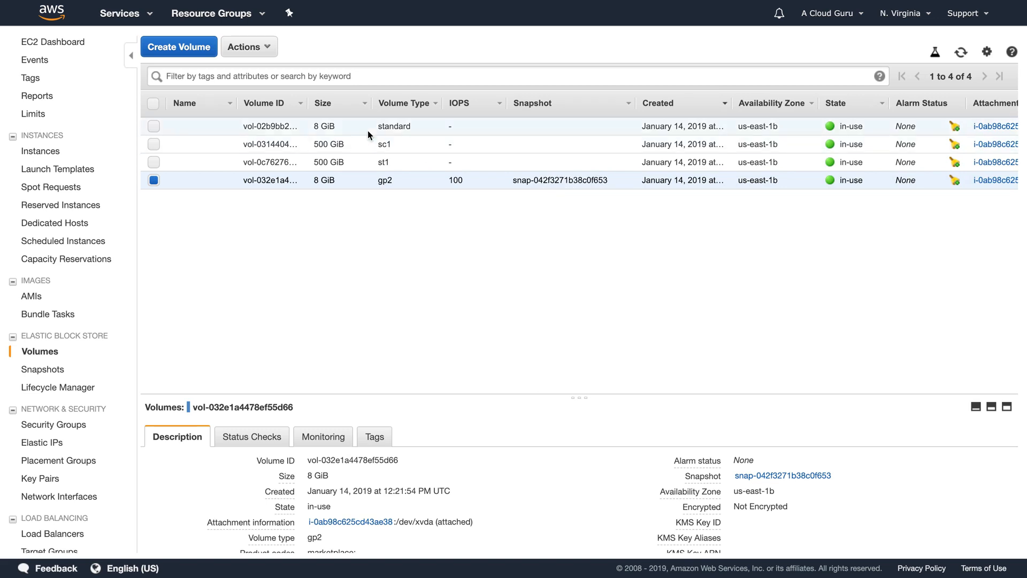
Change the root volume's type to Provisioned IOPS SSD (io1) with 100 IOPS, confirm the modification, and refresh the volume list.
left_click(258, 47)
left_click(270, 73)
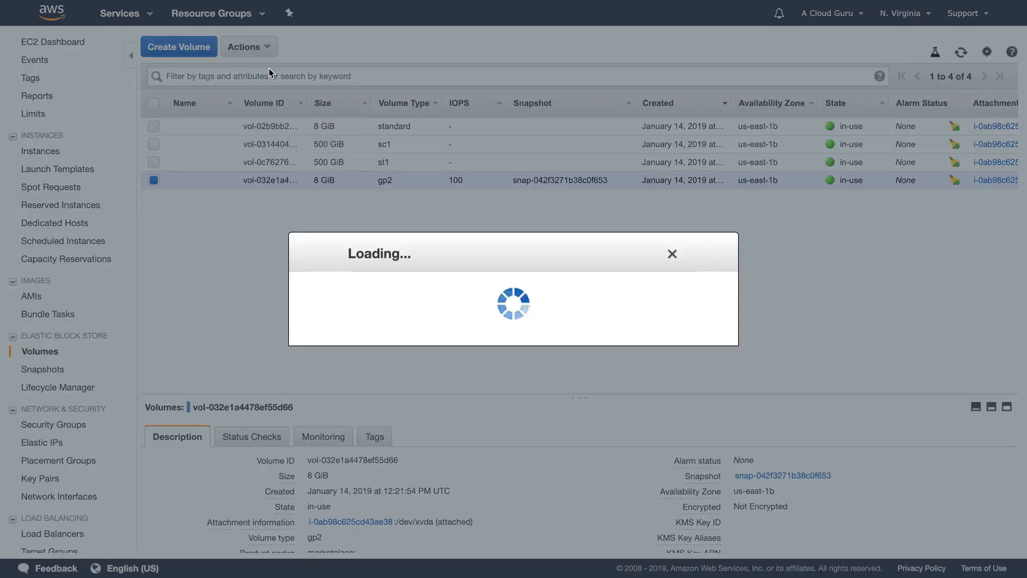
left_click(496, 338)
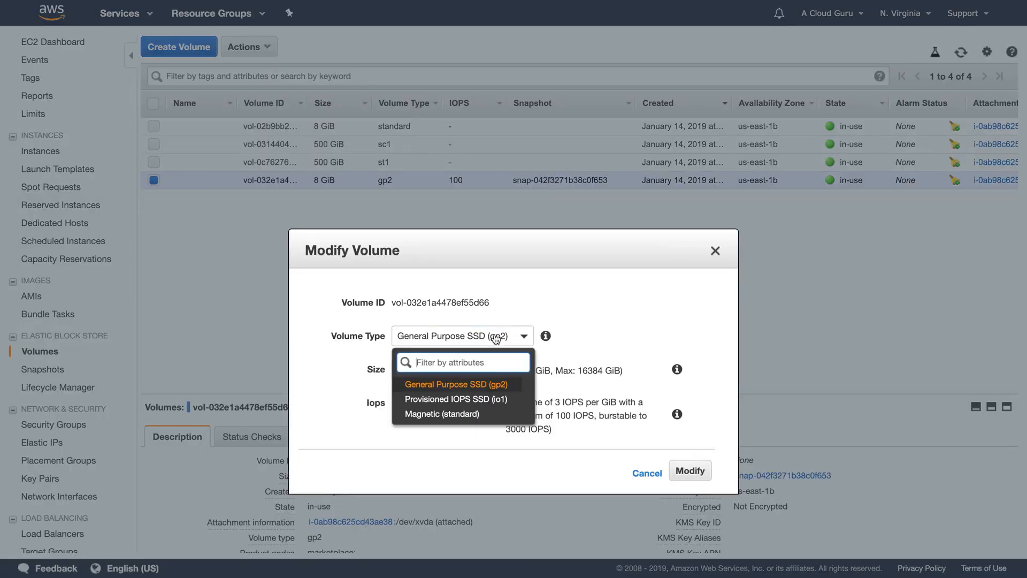
left_click(471, 398)
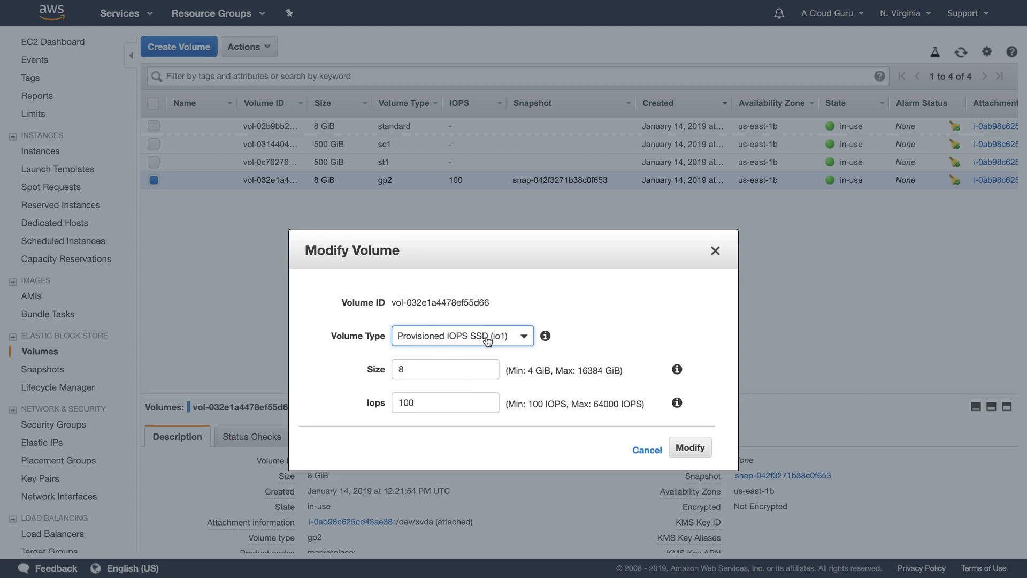
left_click(699, 450)
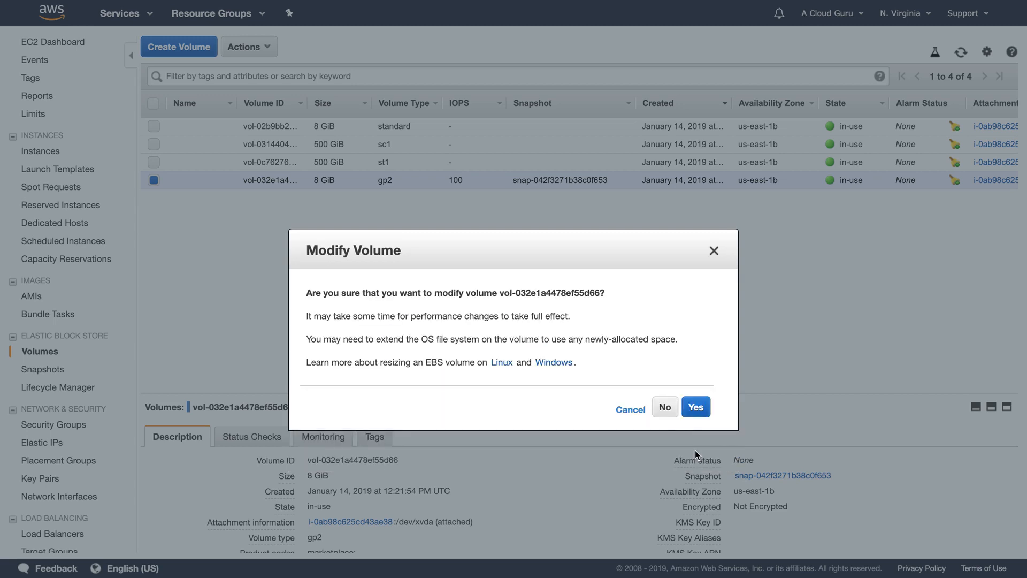
left_click(695, 405)
left_click(680, 352)
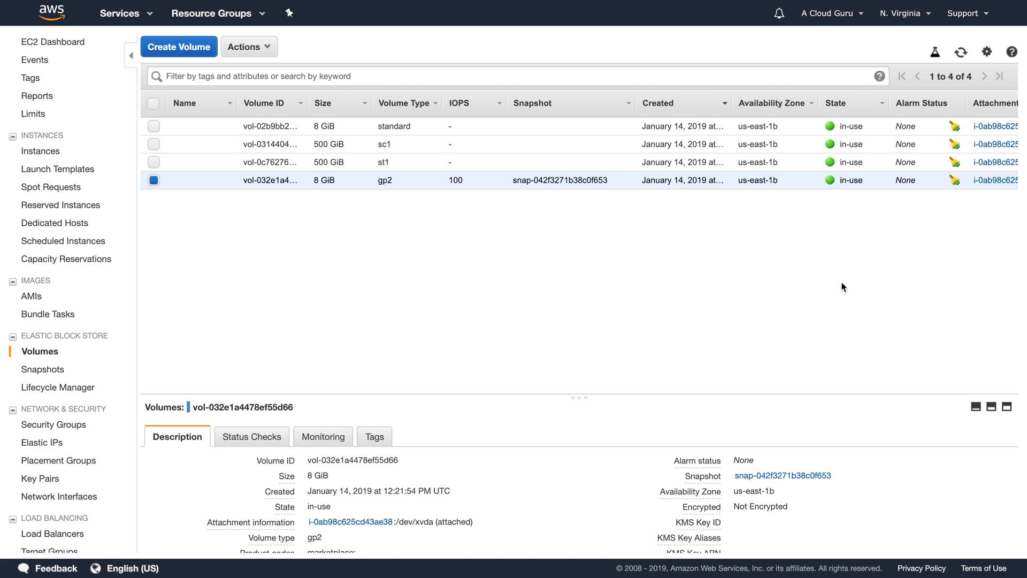
left_click(961, 52)
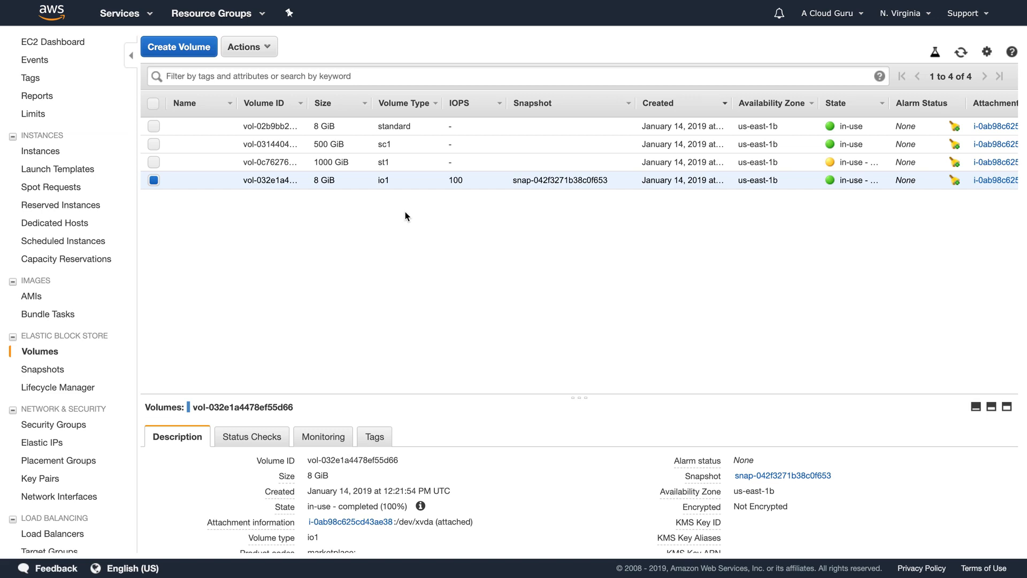
scroll(433, 450, "down", 1)
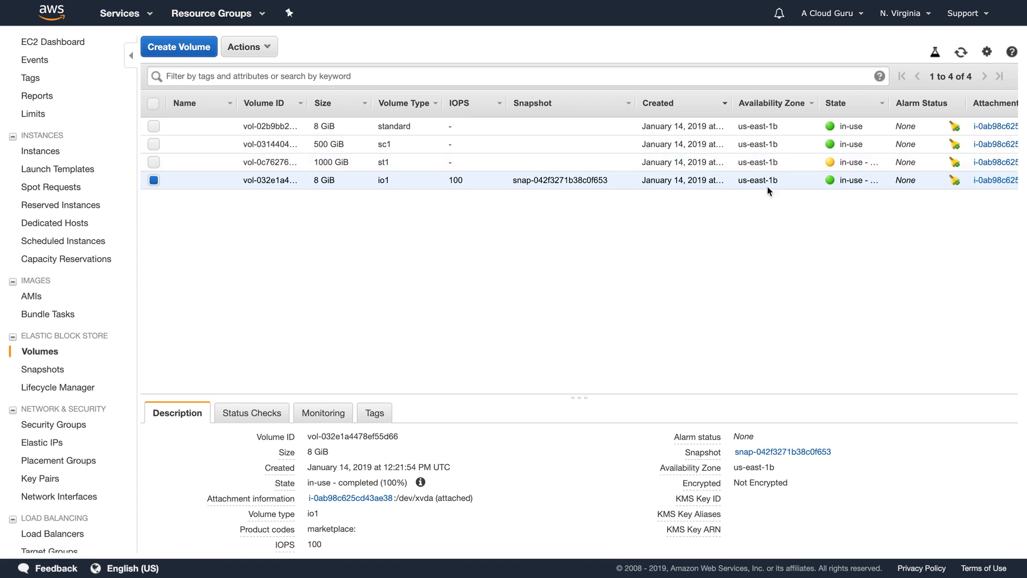
Create a snapshot of the root volume with the description MyEC2Snap2019.
left_click(259, 51)
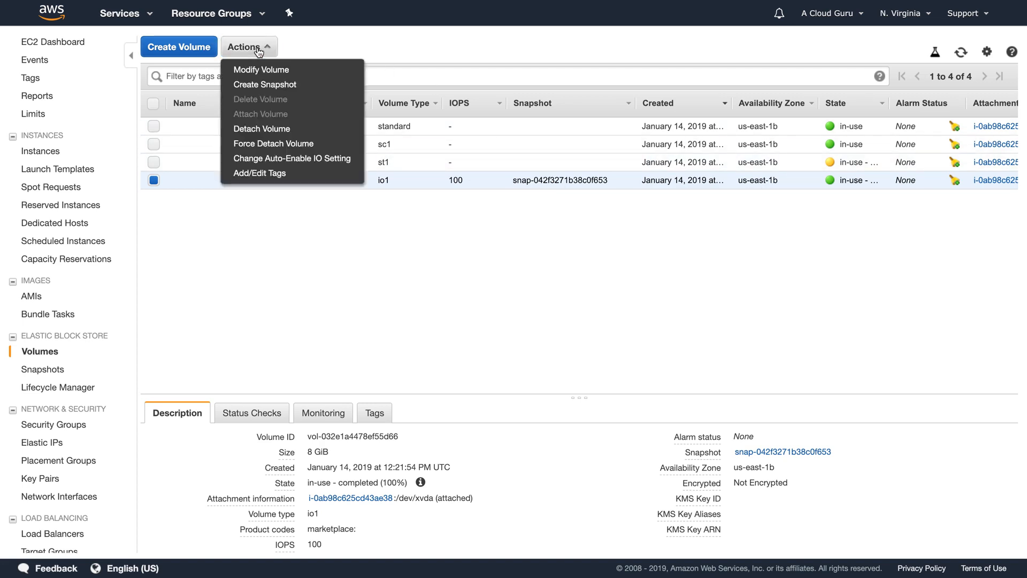
left_click(264, 85)
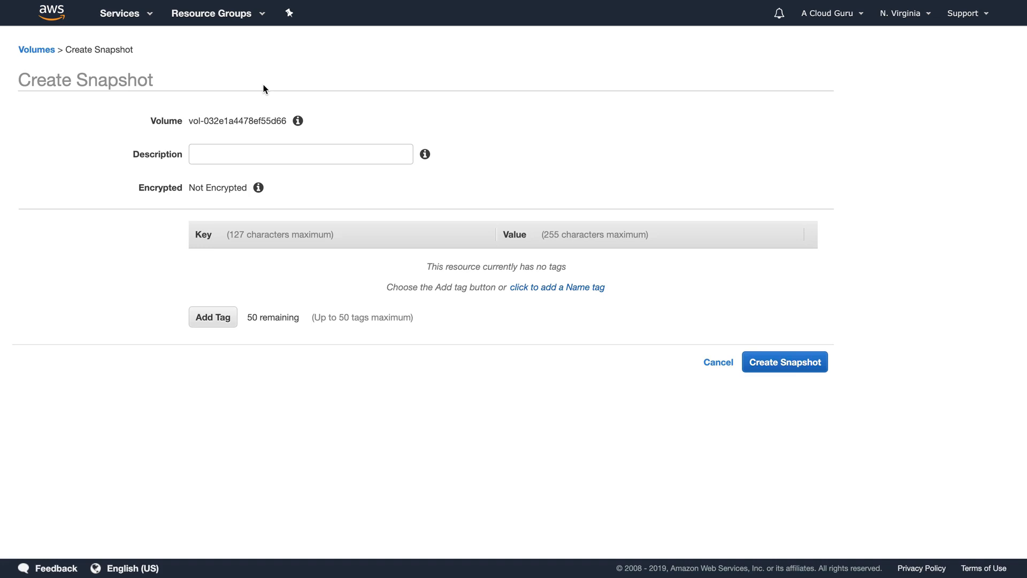
left_click(226, 155)
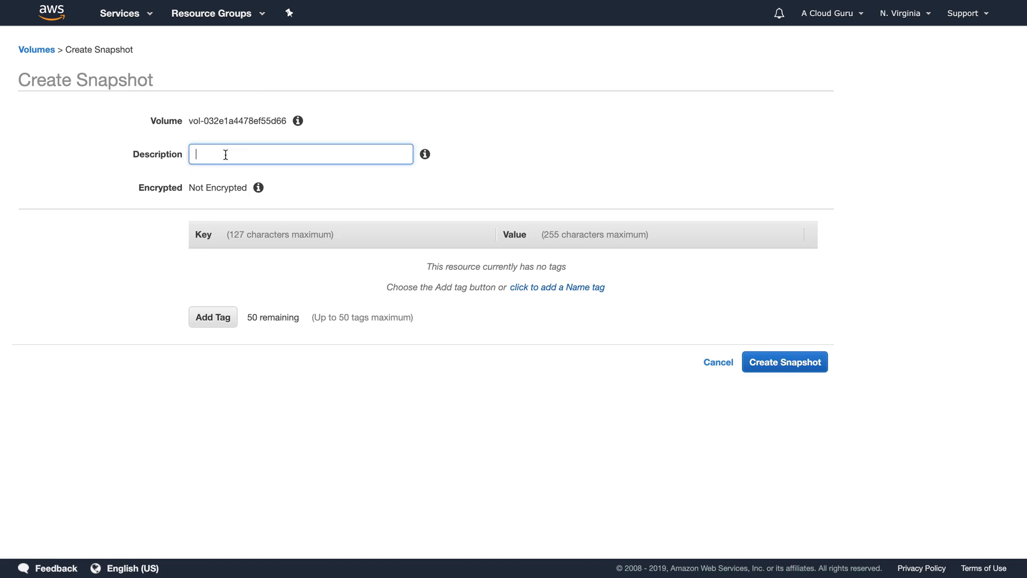
type("MyEC2Snap2019")
left_click(554, 171)
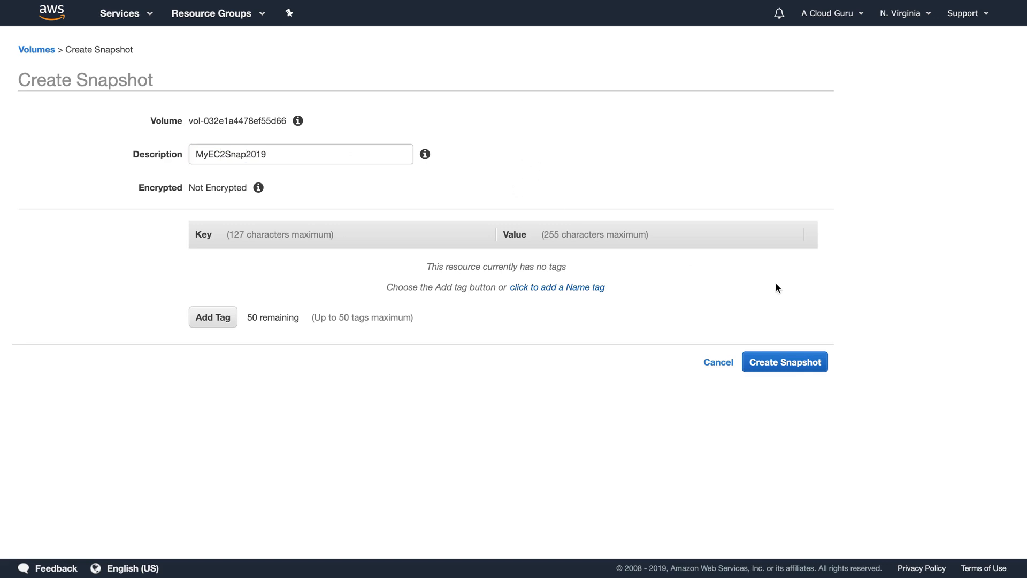
left_click(792, 366)
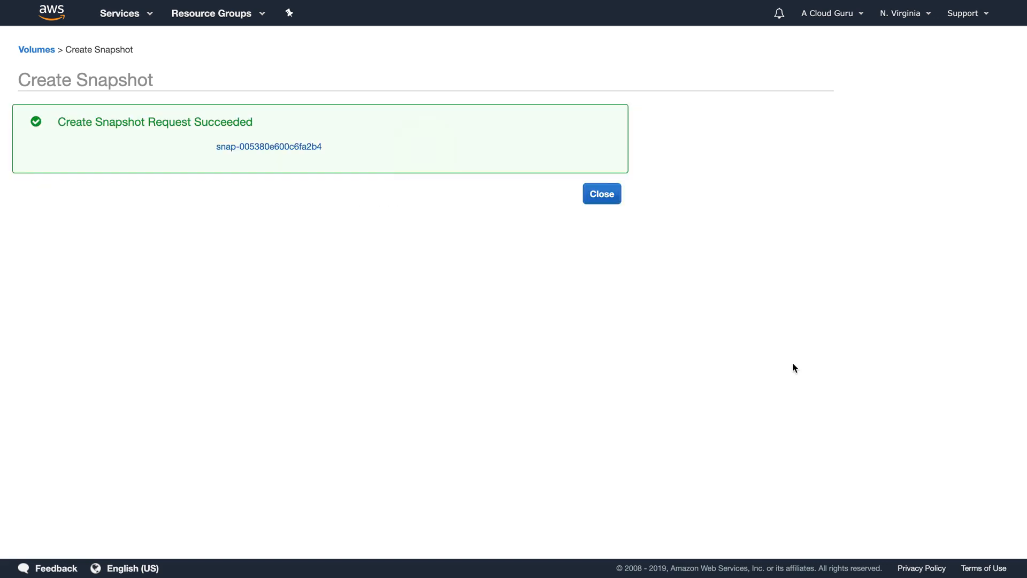
left_click(618, 196)
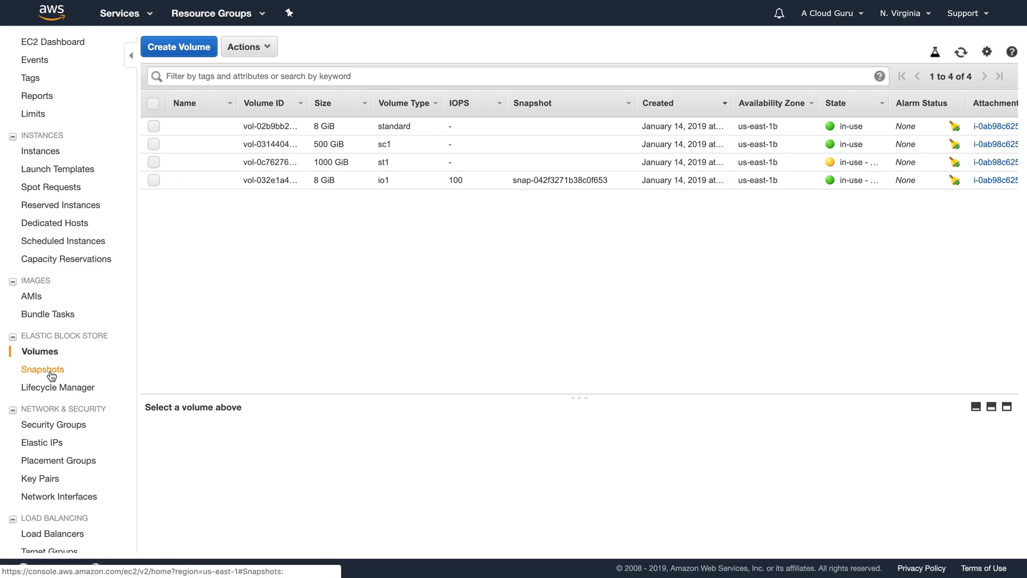
Start creating an image from the MyEC2Snap2019 snapshot and name it MyEC2Image.
left_click(49, 371)
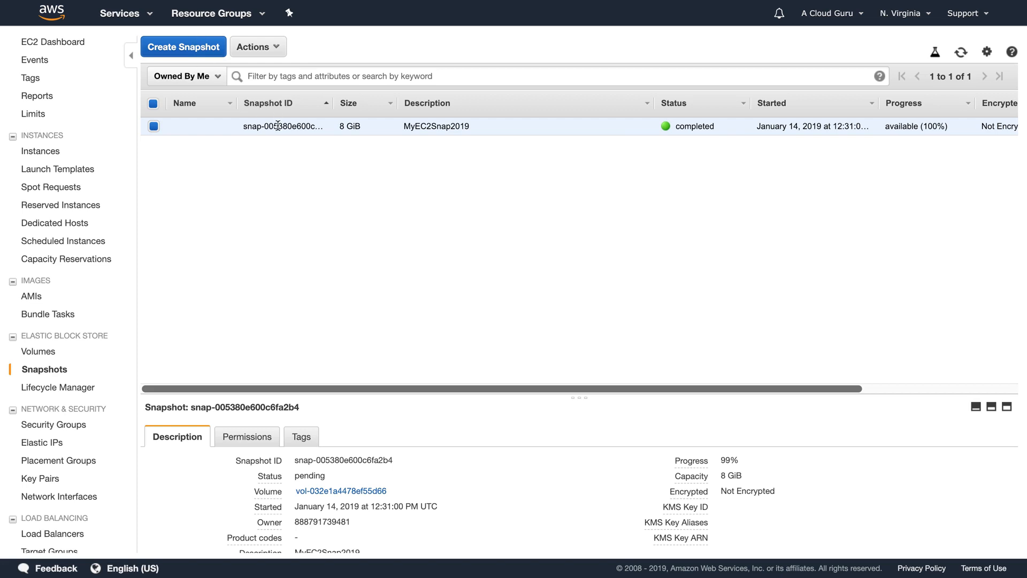
left_click(259, 47)
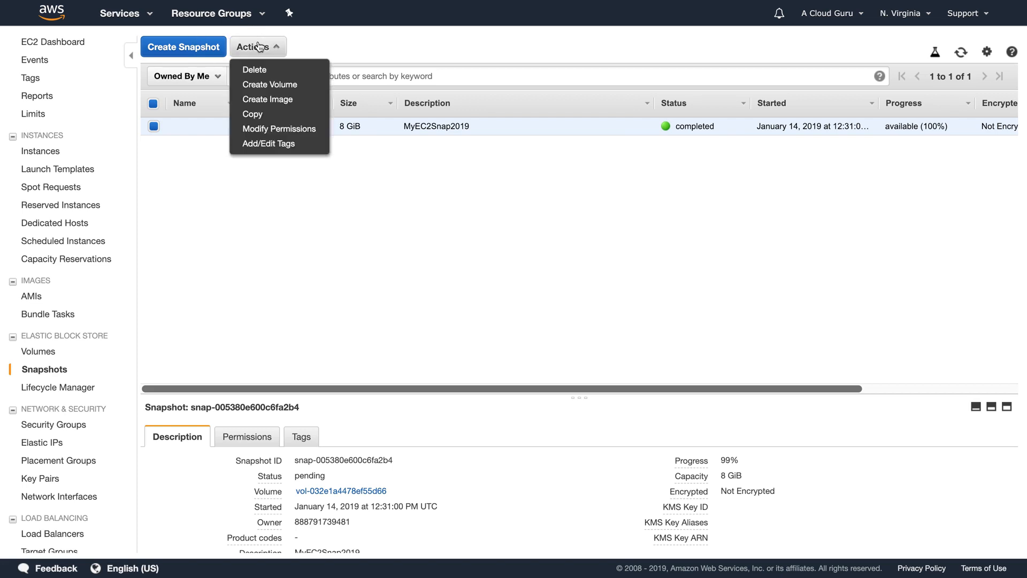
left_click(265, 100)
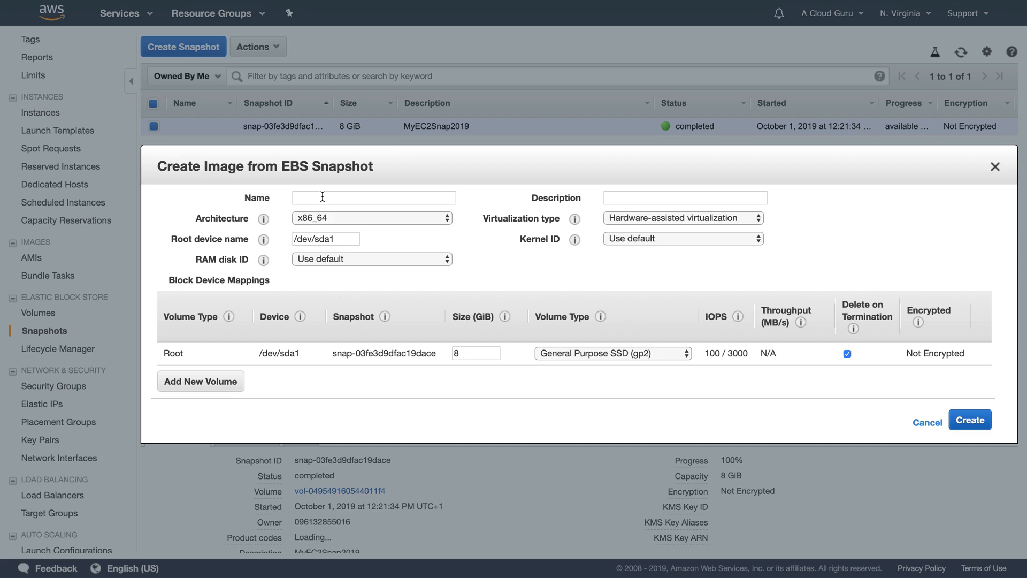
left_click(323, 197)
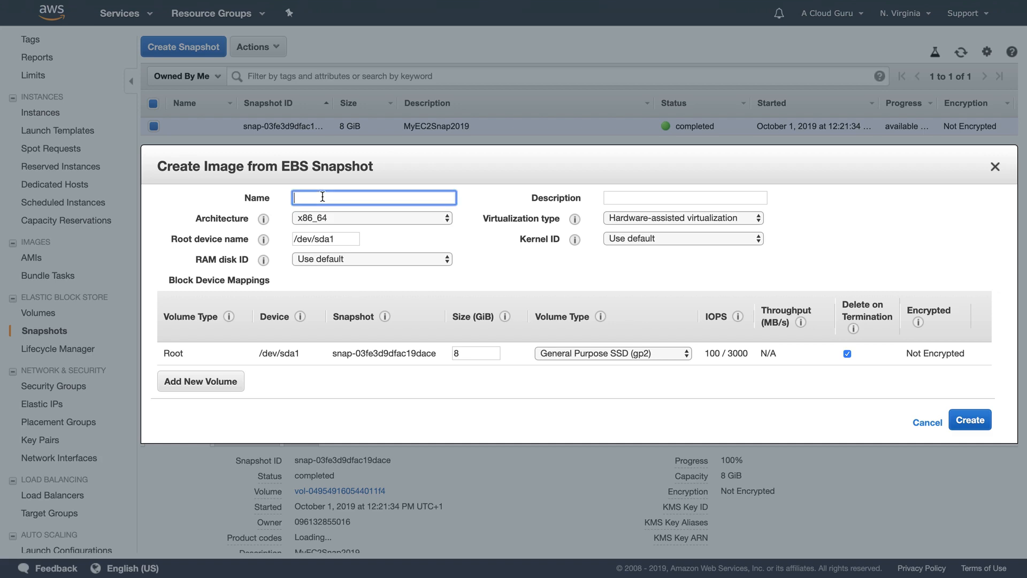
type("MyEC2Image")
Create the image with Hardware-assisted virtualization and the default block device settings, and open the list of AMIs.
mouse_move(574, 218)
left_click(628, 220)
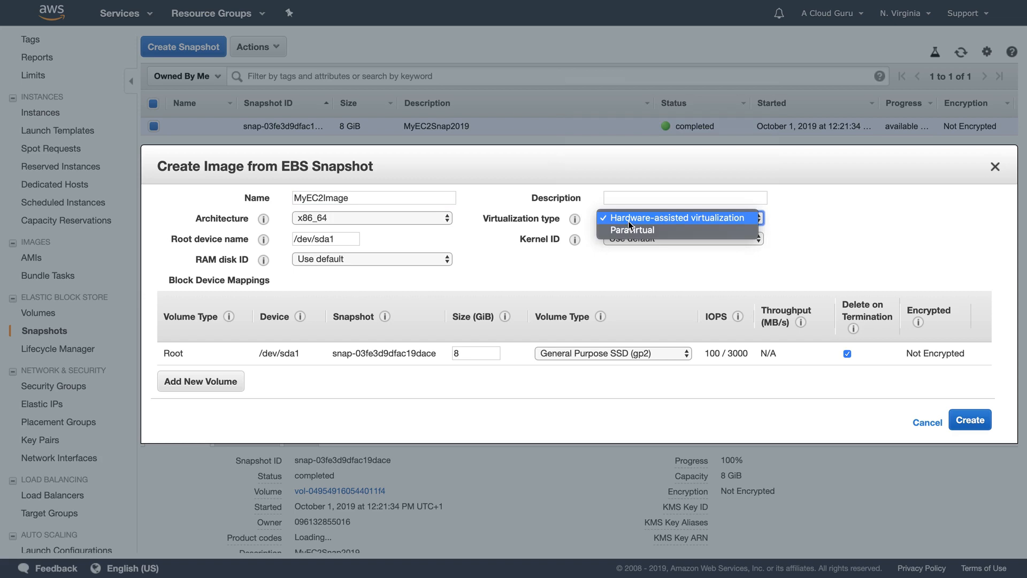
left_click(663, 220)
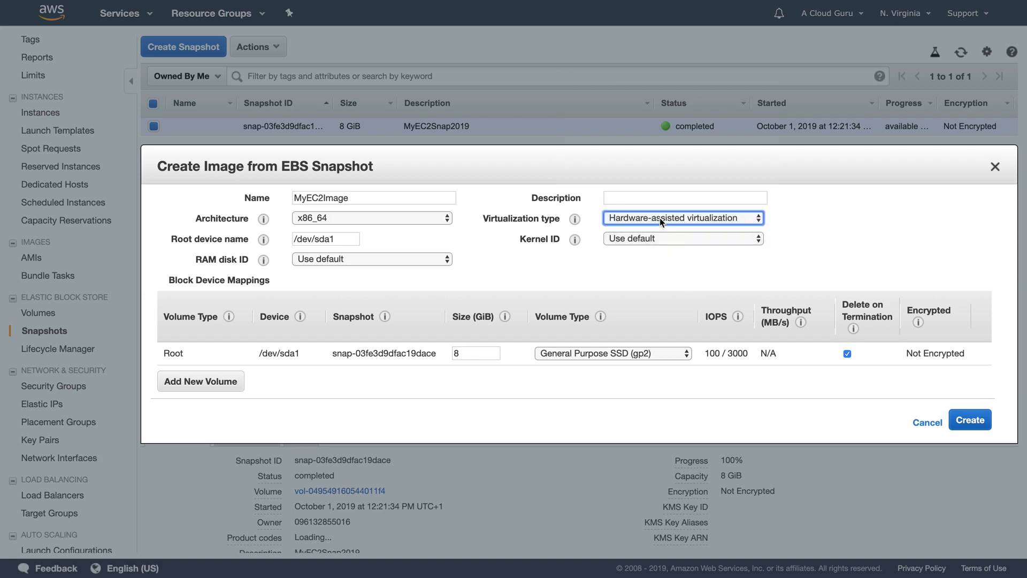
left_click(860, 221)
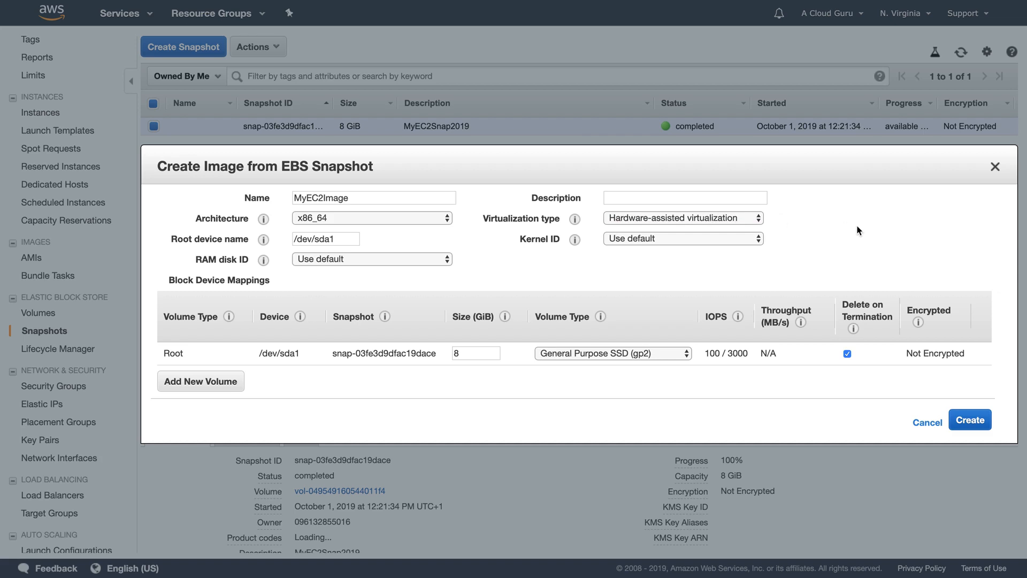
left_click(967, 426)
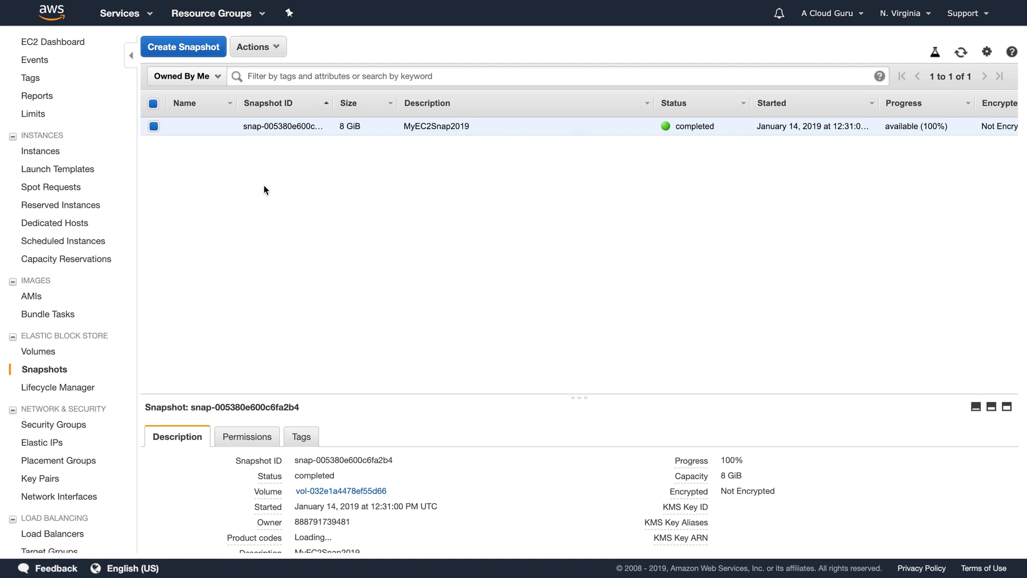
left_click(37, 299)
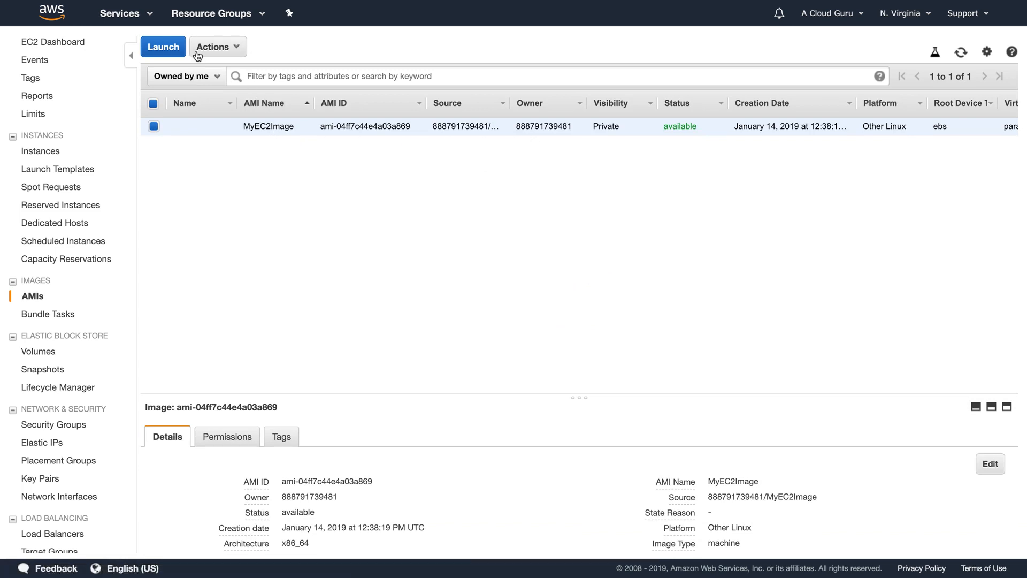
Start launching a t1.micro instance from MyEC2Image and choose the default subnet in us-east-1a.
left_click(174, 48)
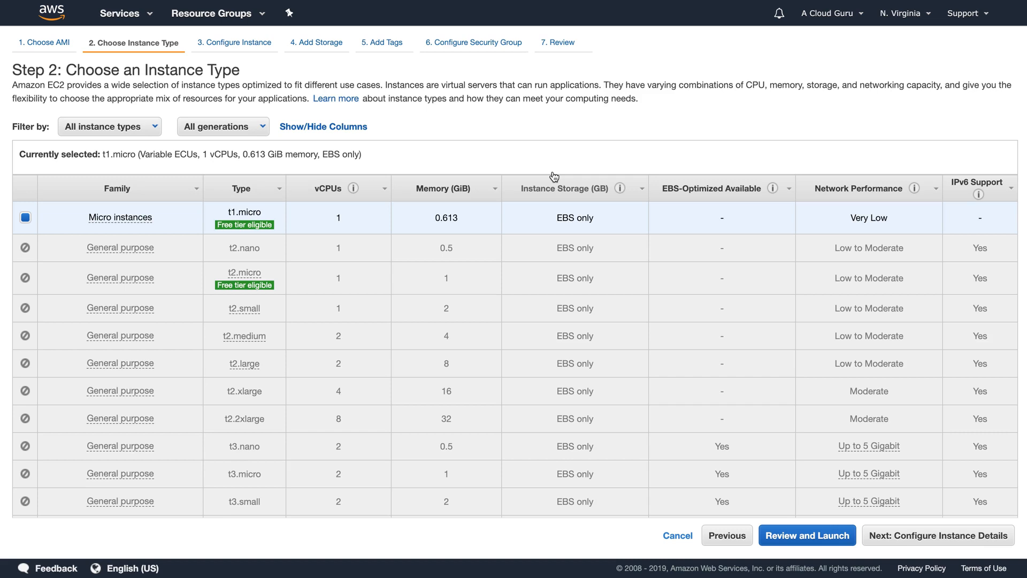
left_click(938, 535)
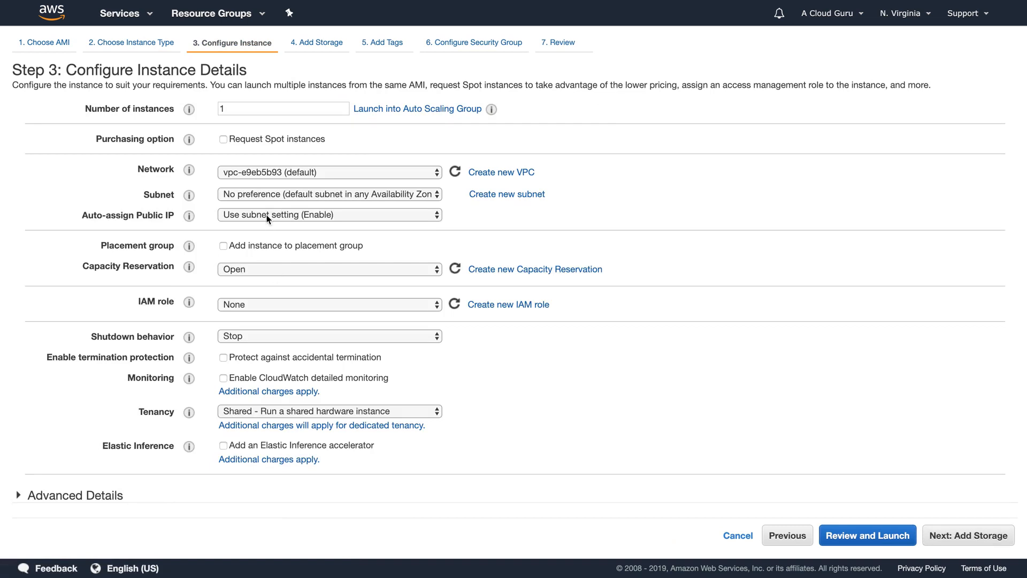
left_click(274, 194)
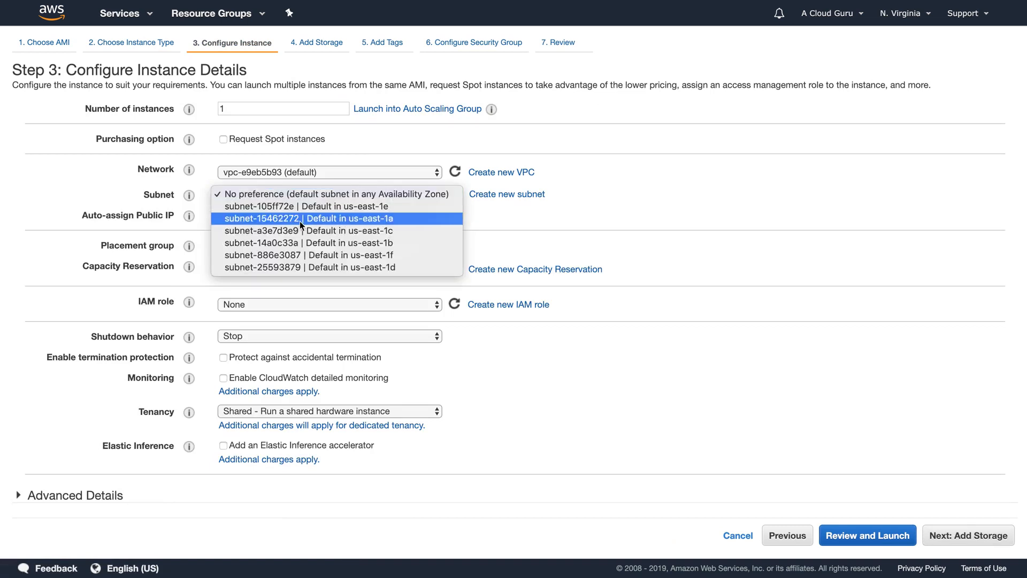
left_click(337, 217)
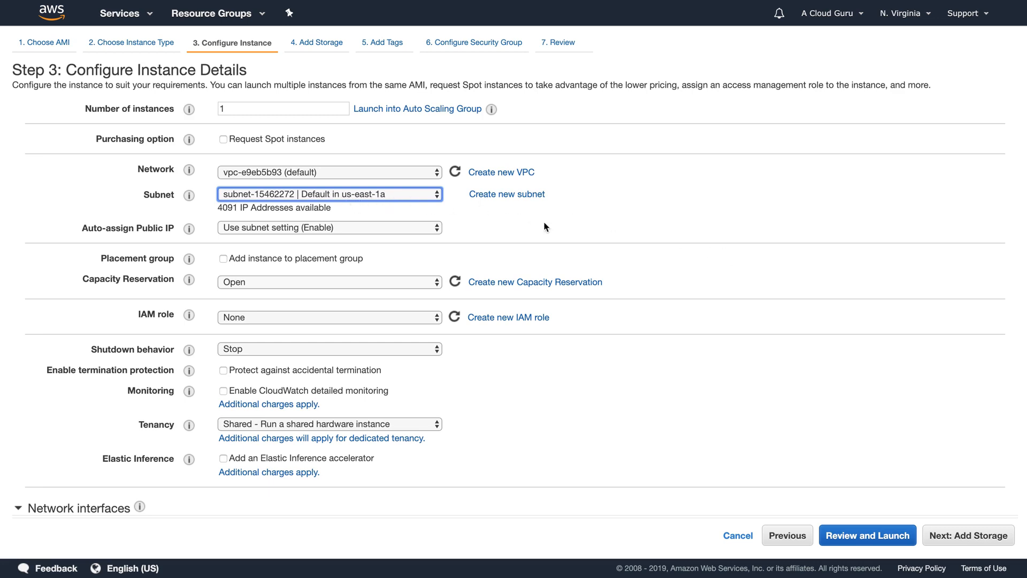
Keep the default storage without adding tags, assign the existing WebDMZ security group, and proceed to the launch review.
left_click(966, 541)
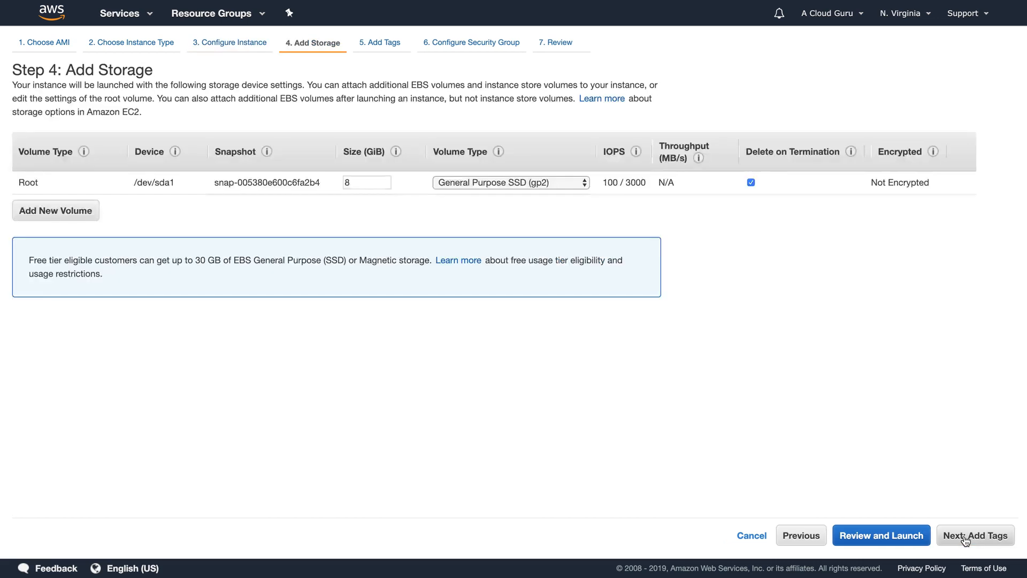
left_click(975, 544)
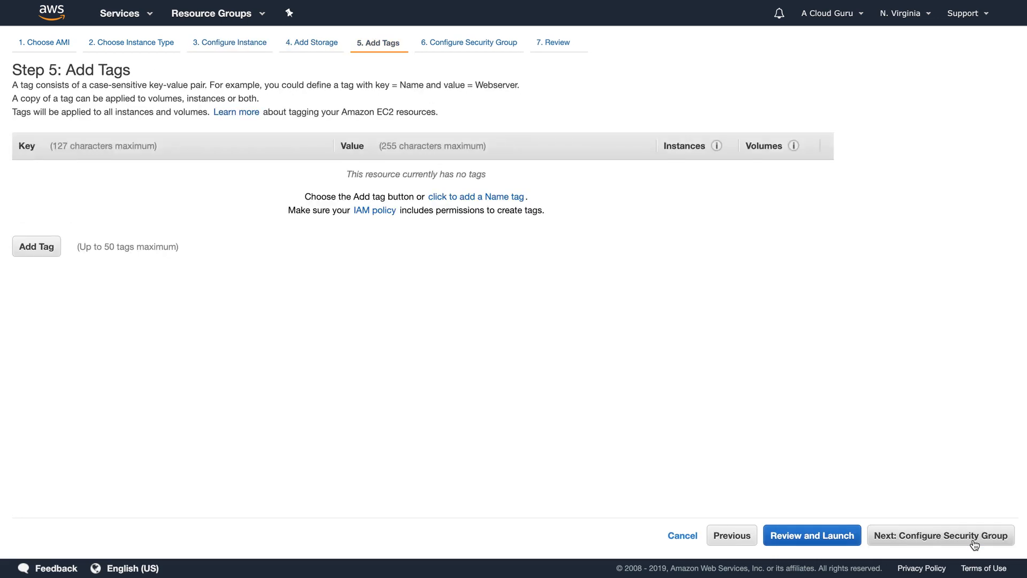
left_click(975, 543)
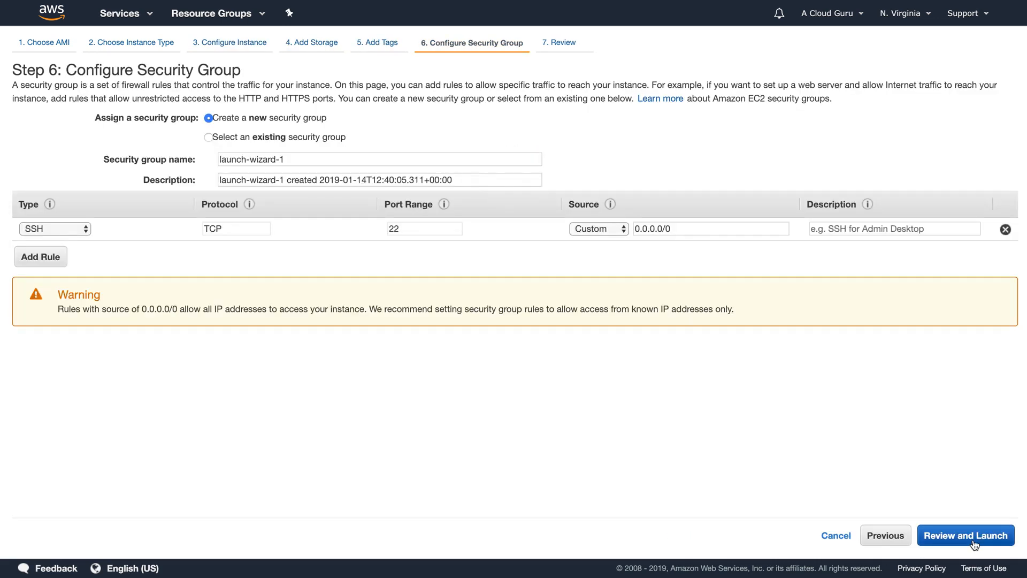
left_click(319, 137)
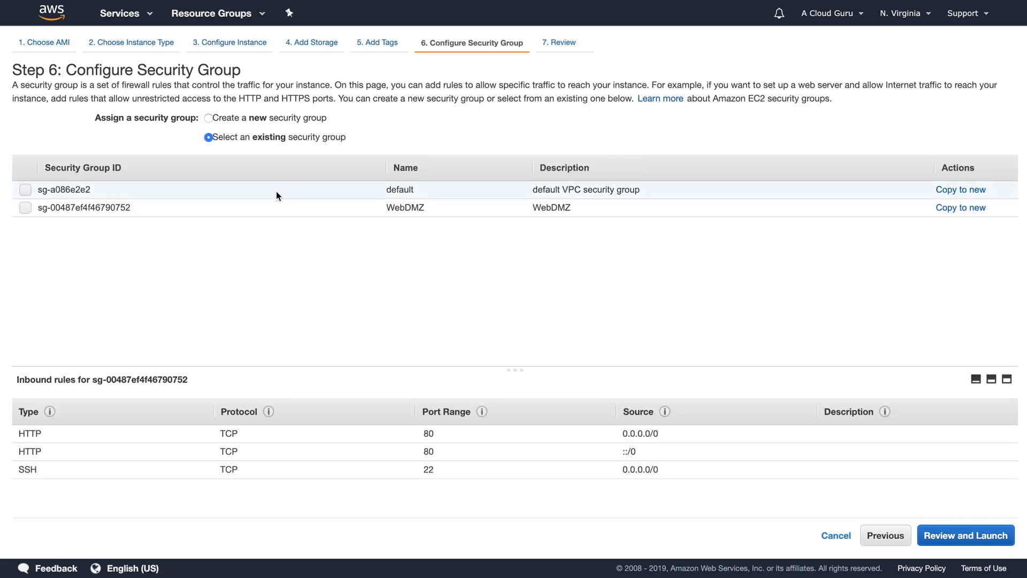
left_click(284, 213)
left_click(954, 537)
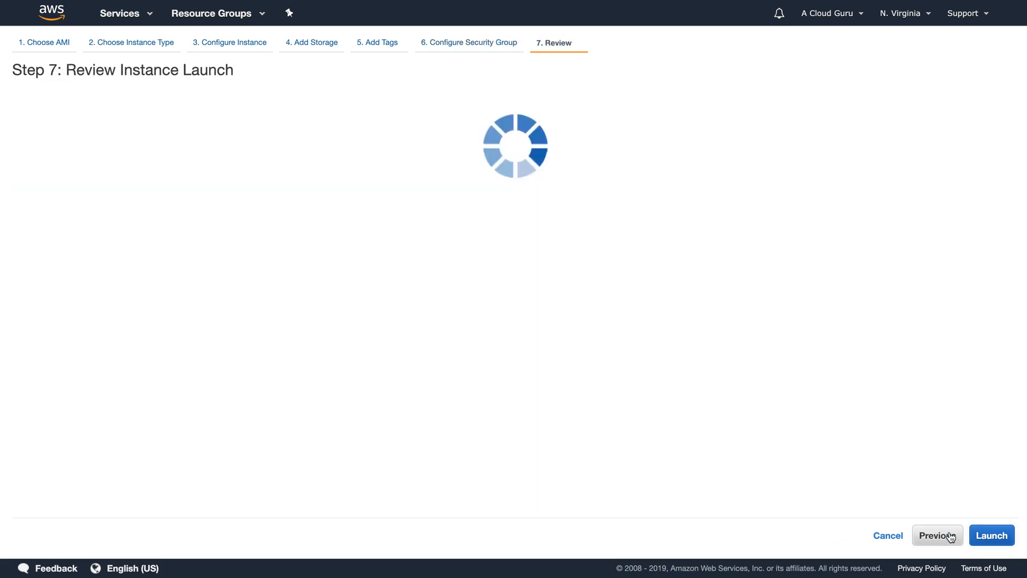
Launch the instance with the existing MyUSE1KP key pair, acknowledging access to the private key file, and open the instance list.
left_click(993, 537)
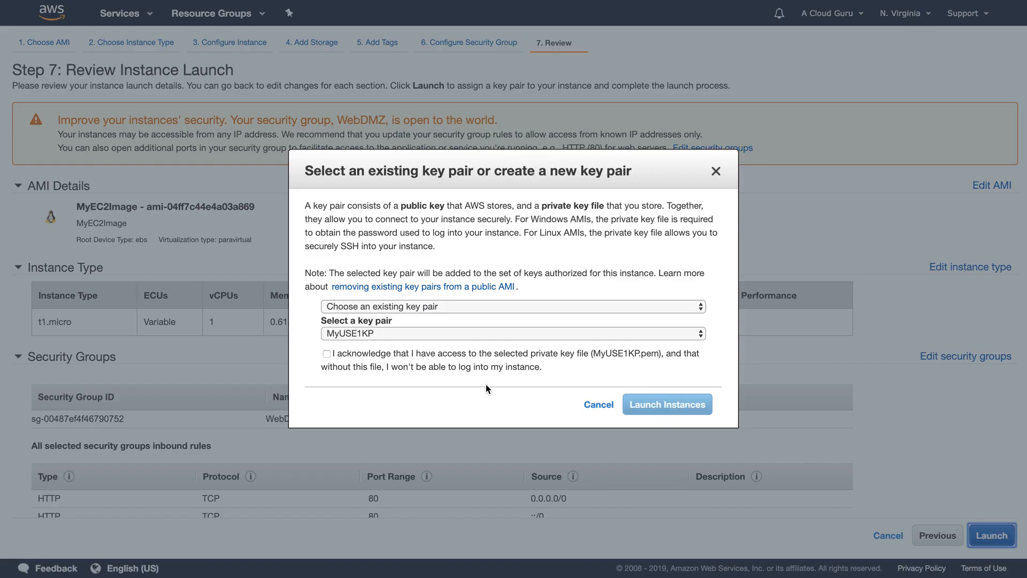
left_click(396, 354)
left_click(663, 404)
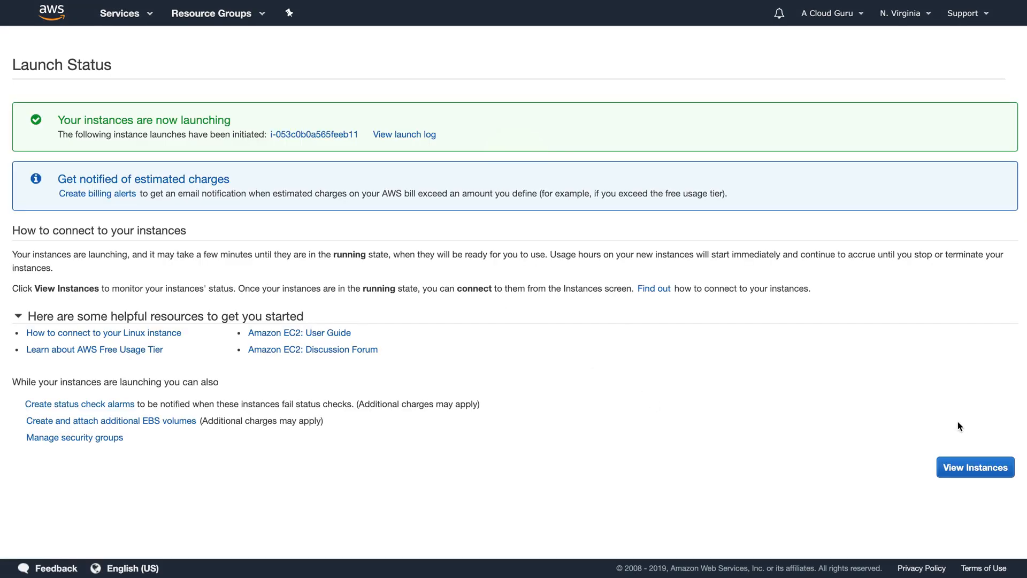
left_click(969, 466)
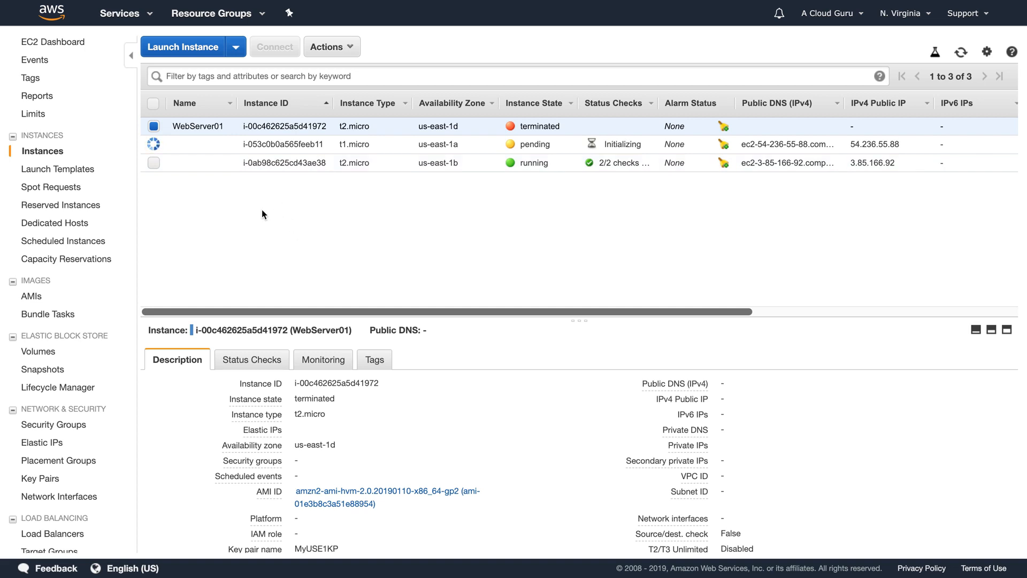
left_click(32, 297)
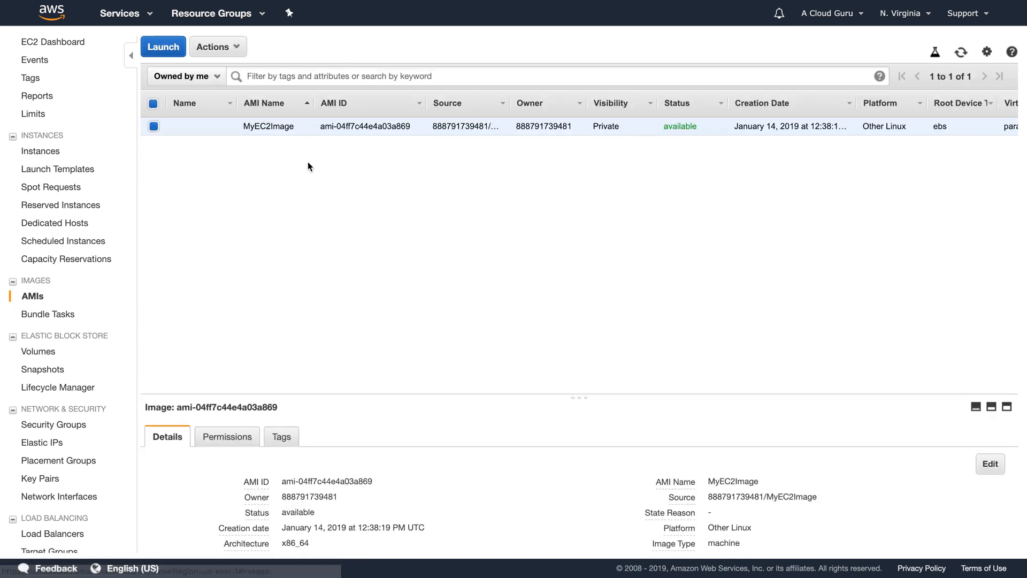
left_click(225, 49)
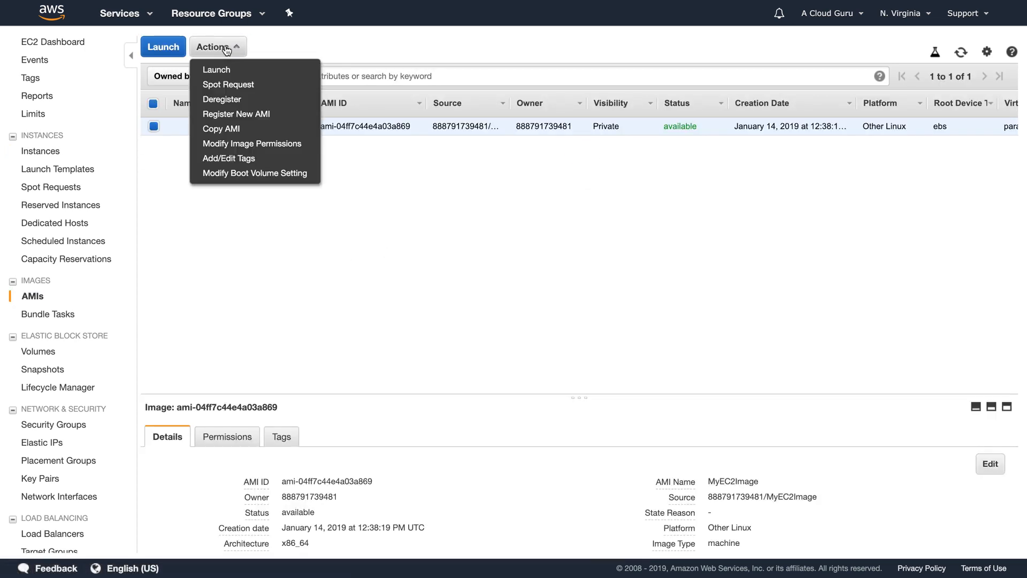
left_click(229, 129)
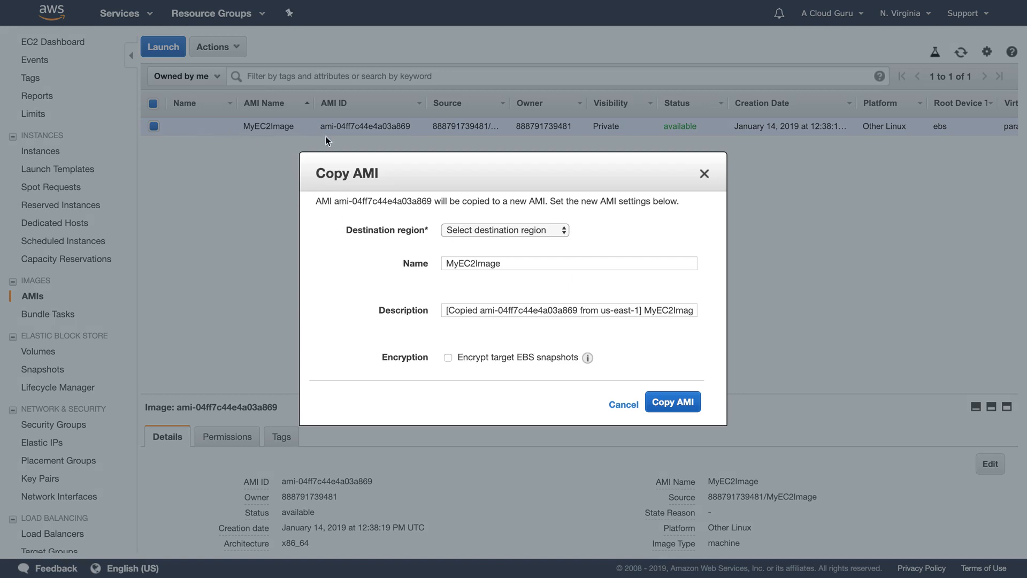
left_click(486, 231)
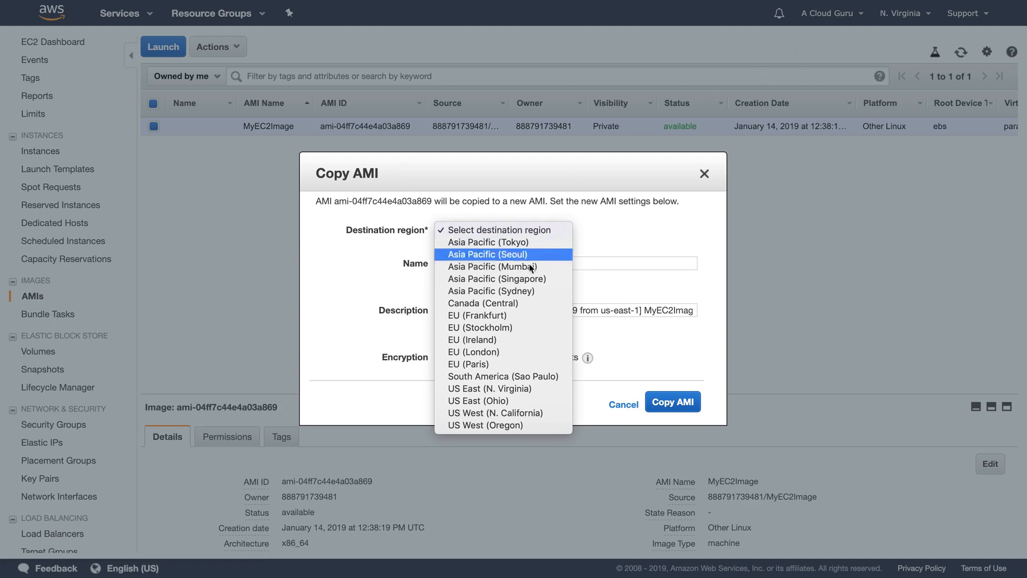
left_click(480, 352)
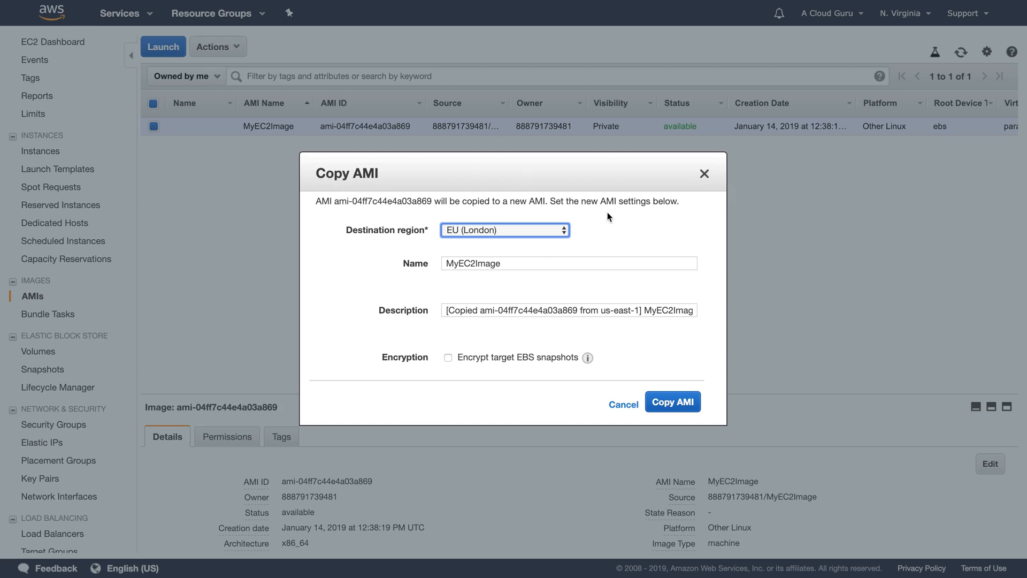
left_click(704, 175)
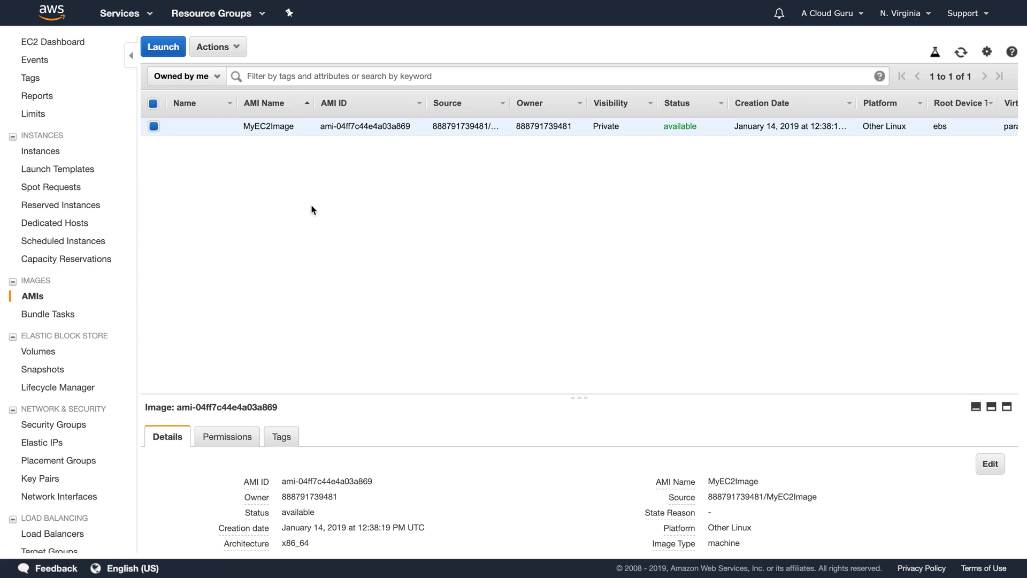
Examine the running instances and their EBS volumes, comparing the availability zones of each.
left_click(61, 45)
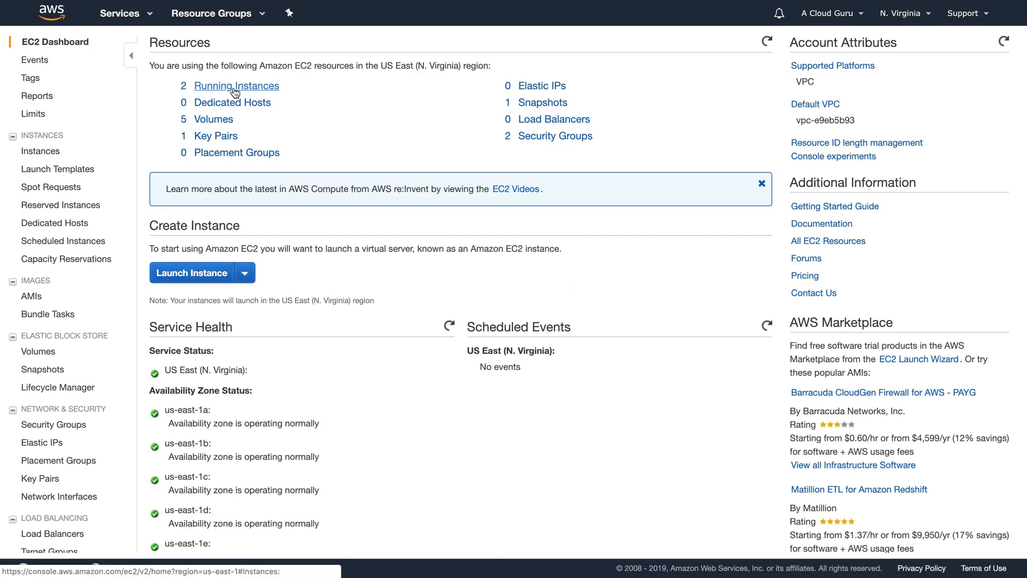
left_click(234, 90)
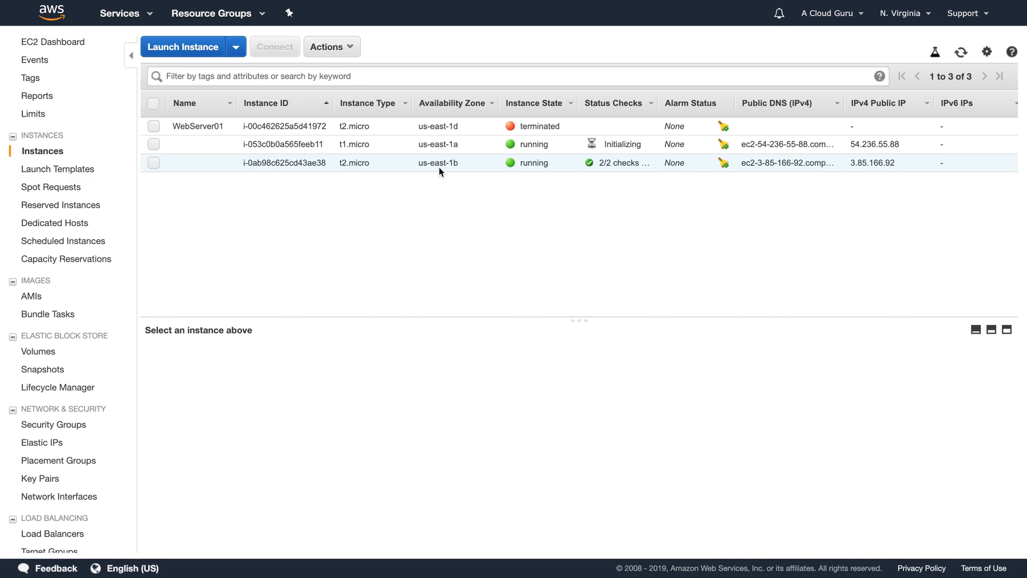
left_click(38, 353)
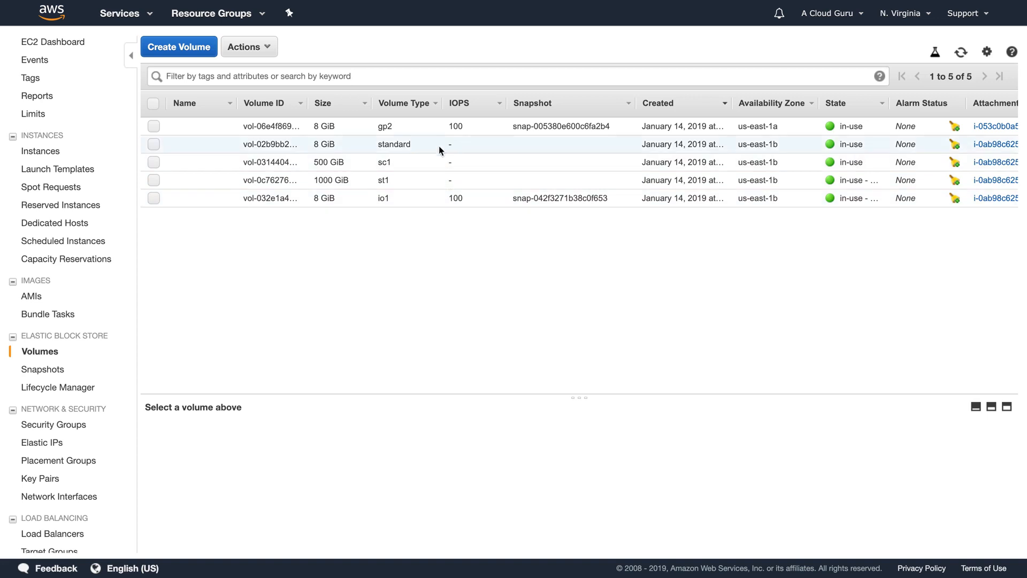
Terminate the two running instances, the t1.micro in us-east-1a and the t2.micro in us-east-1b.
left_click(68, 49)
left_click(235, 90)
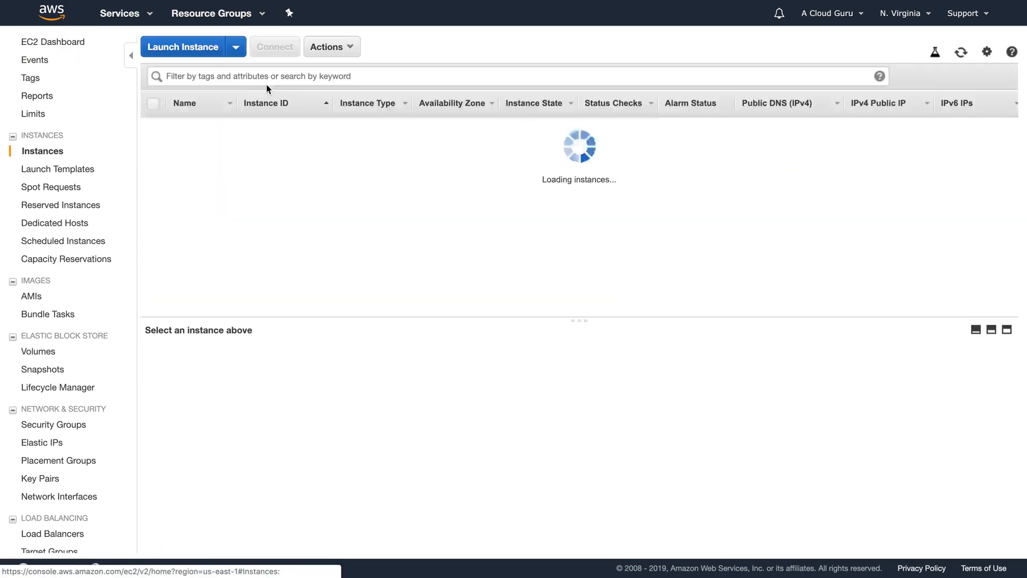
left_click(154, 144)
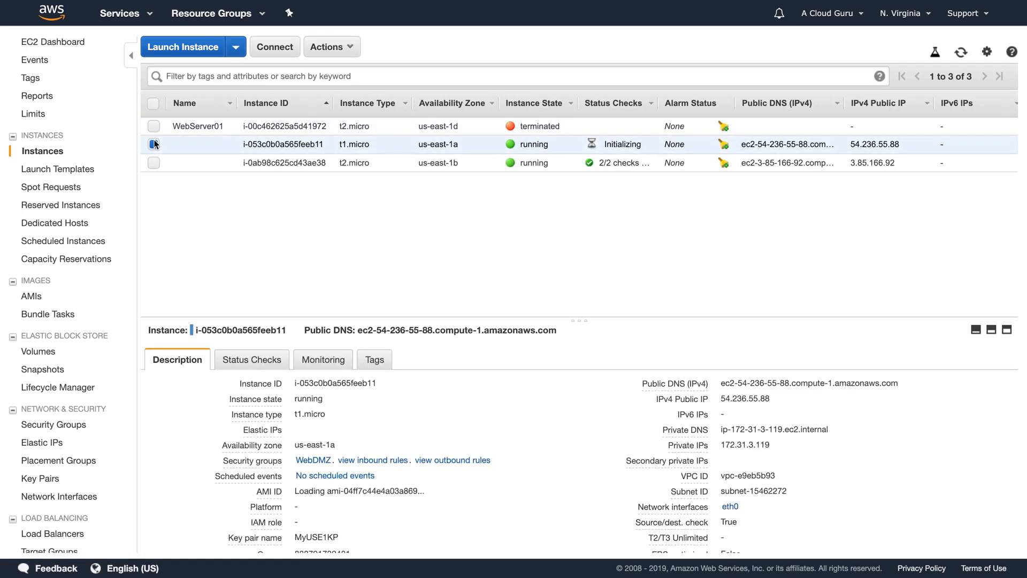
left_click(153, 164)
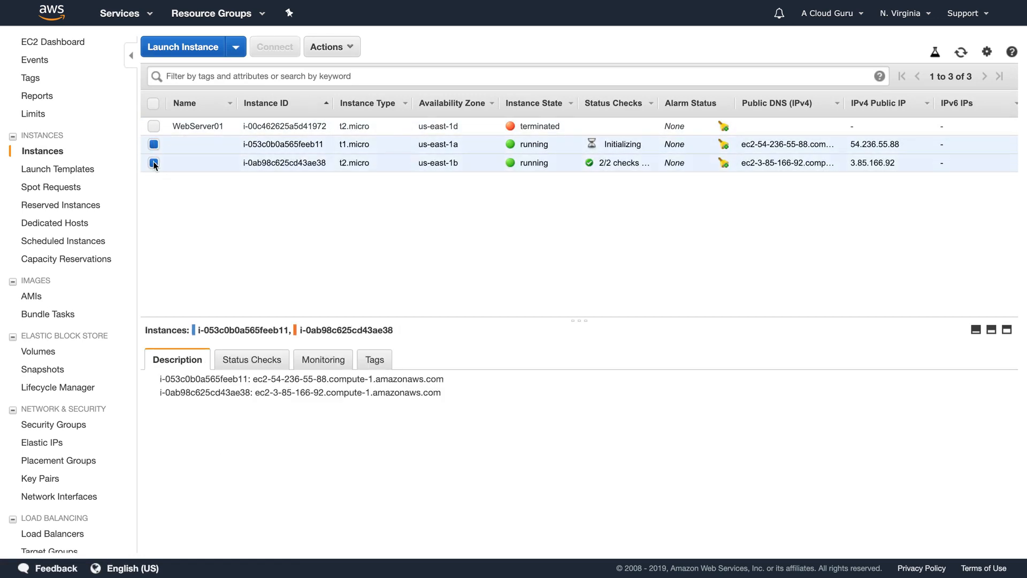
left_click(348, 54)
mouse_move(389, 133)
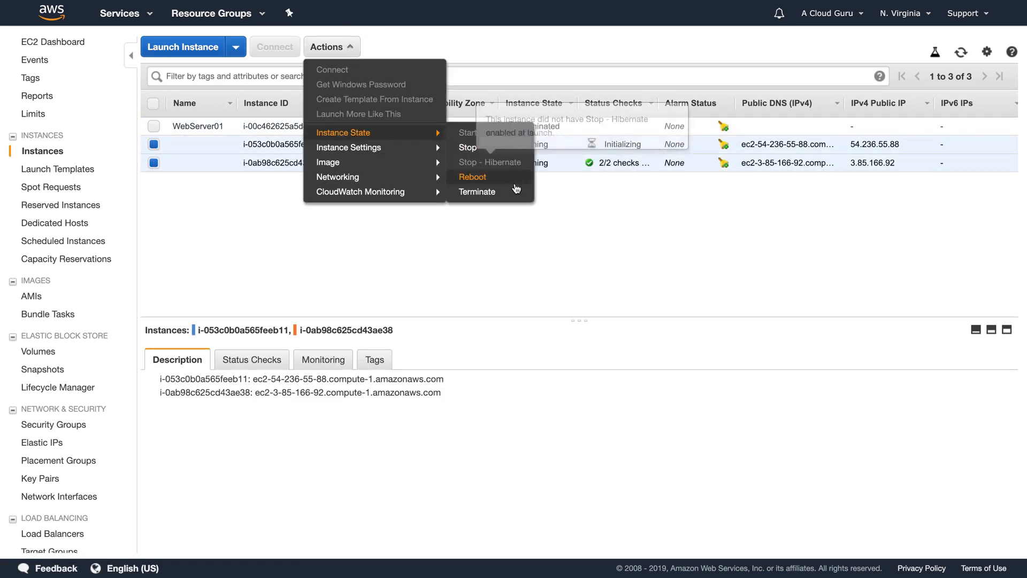
left_click(514, 191)
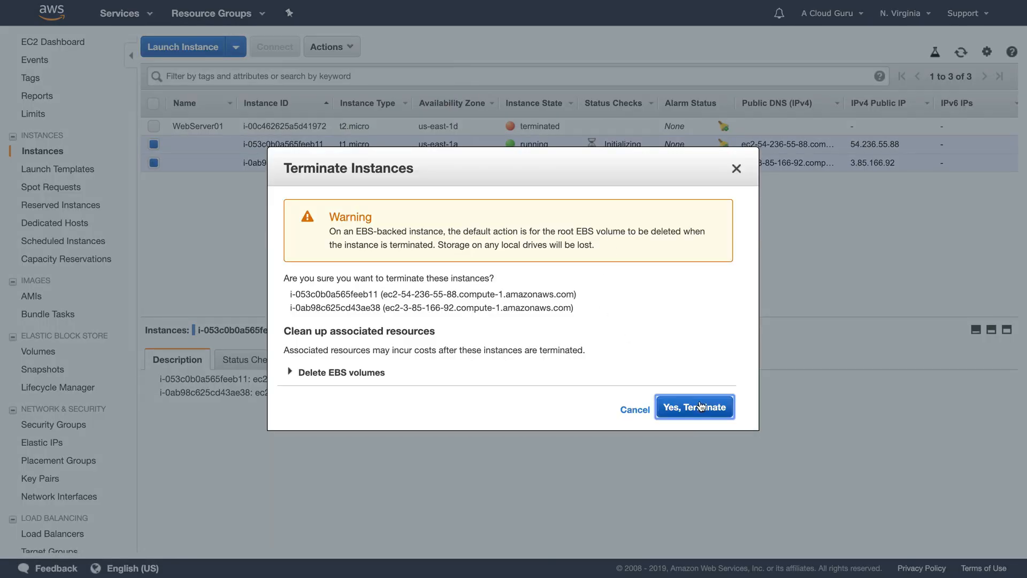
left_click(695, 407)
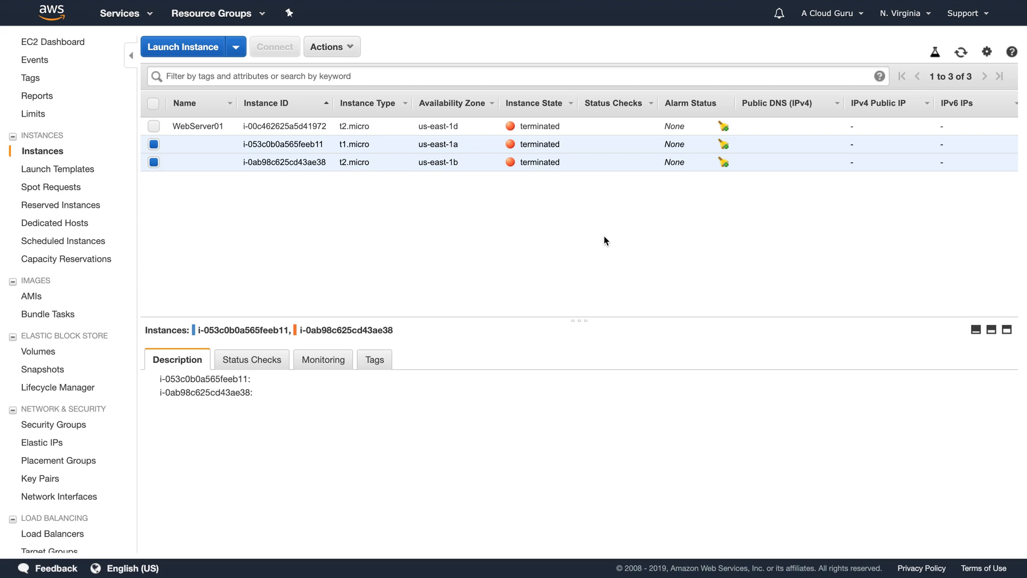
Delete the three remaining EBS volumes of types standard, sc1 and st1.
left_click(47, 353)
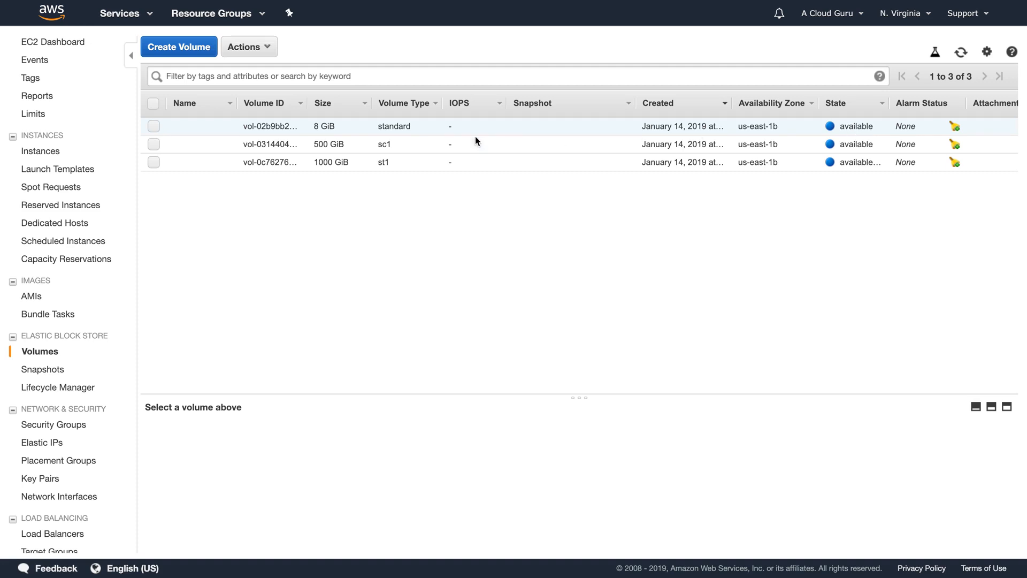
left_click(154, 128)
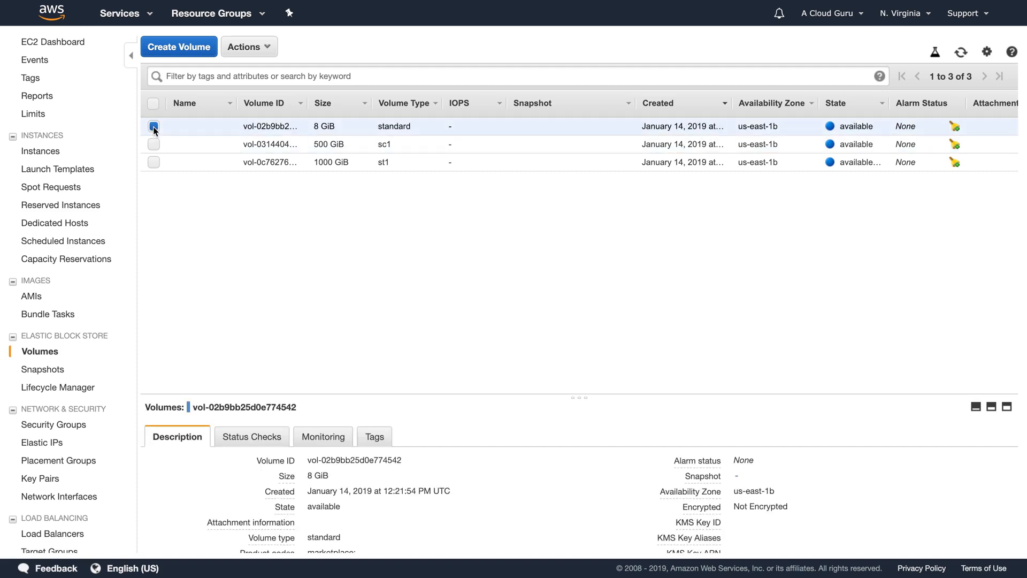
left_click(156, 145)
left_click(154, 162)
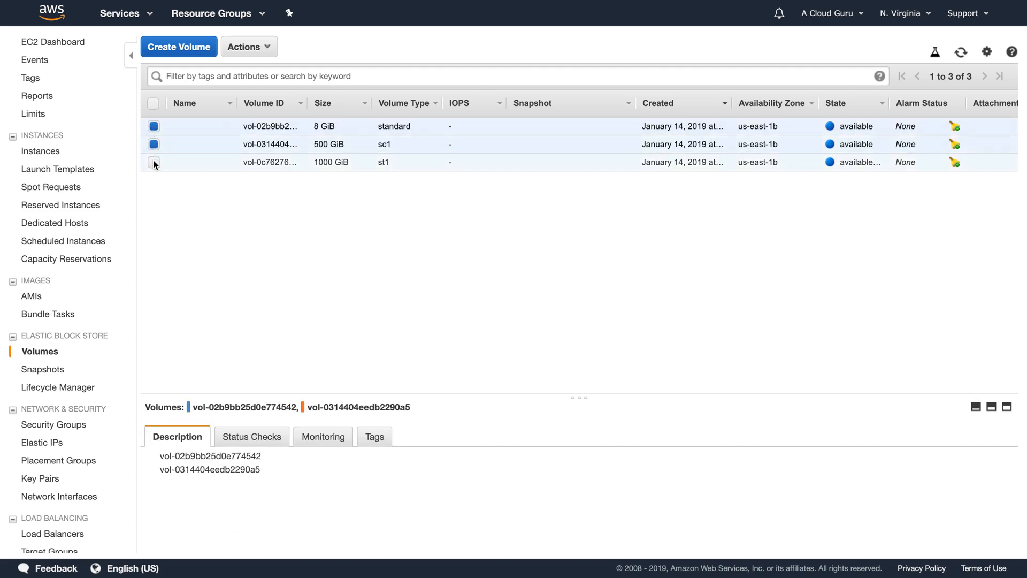
left_click(247, 47)
left_click(262, 101)
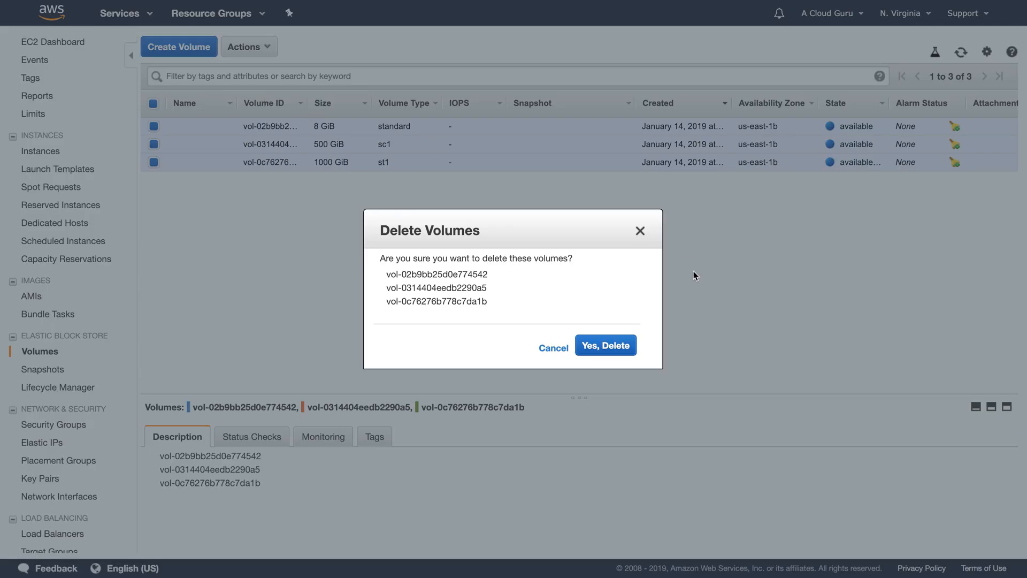
left_click(601, 344)
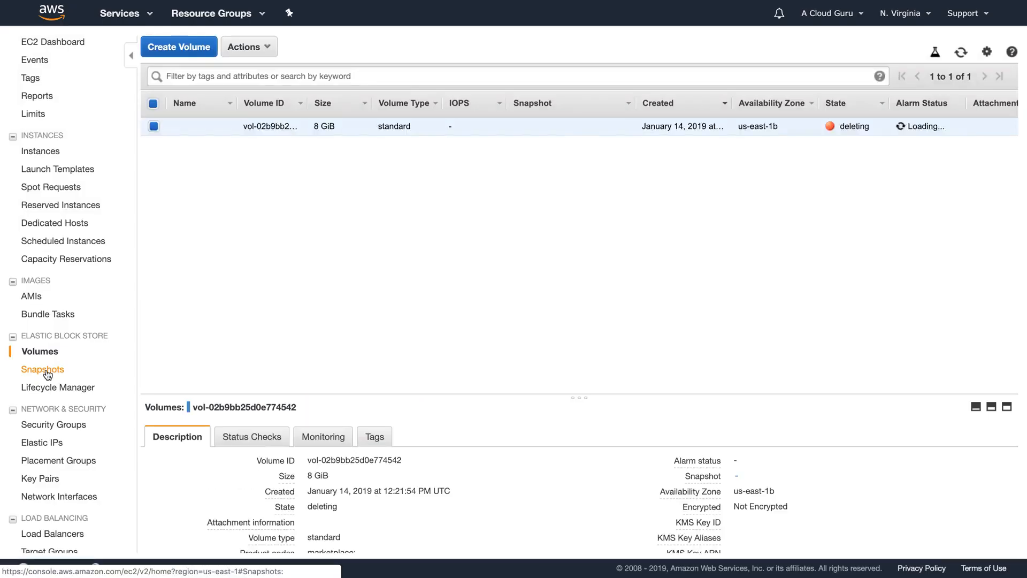
Try to delete the MyEC2Snap2019 snapshot.
left_click(46, 371)
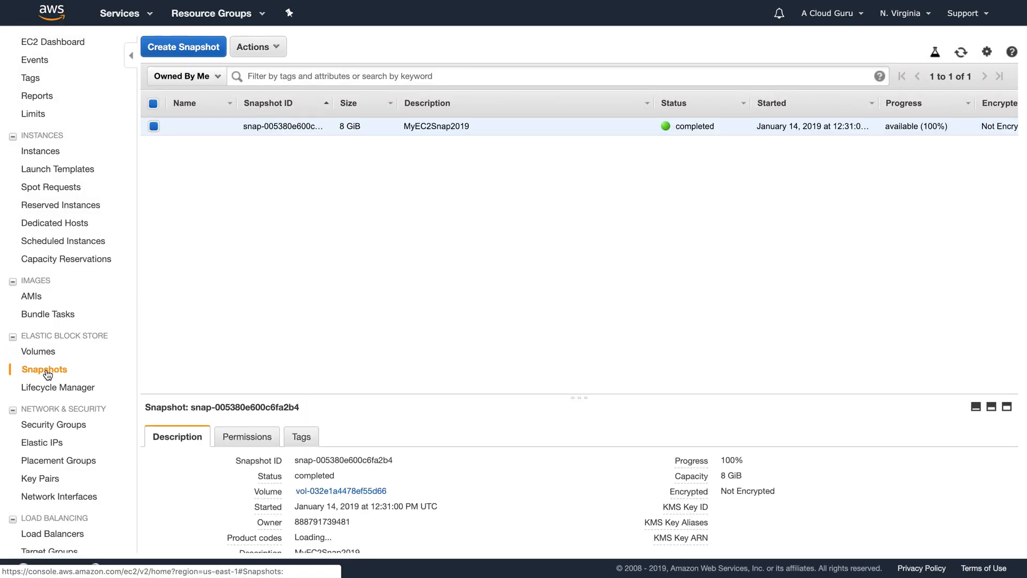
left_click(256, 47)
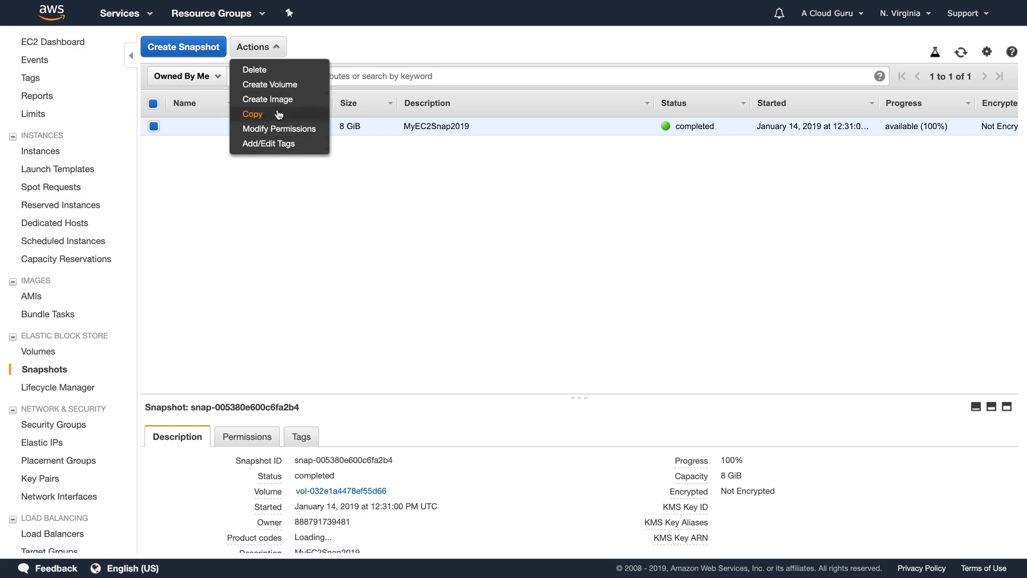
left_click(269, 70)
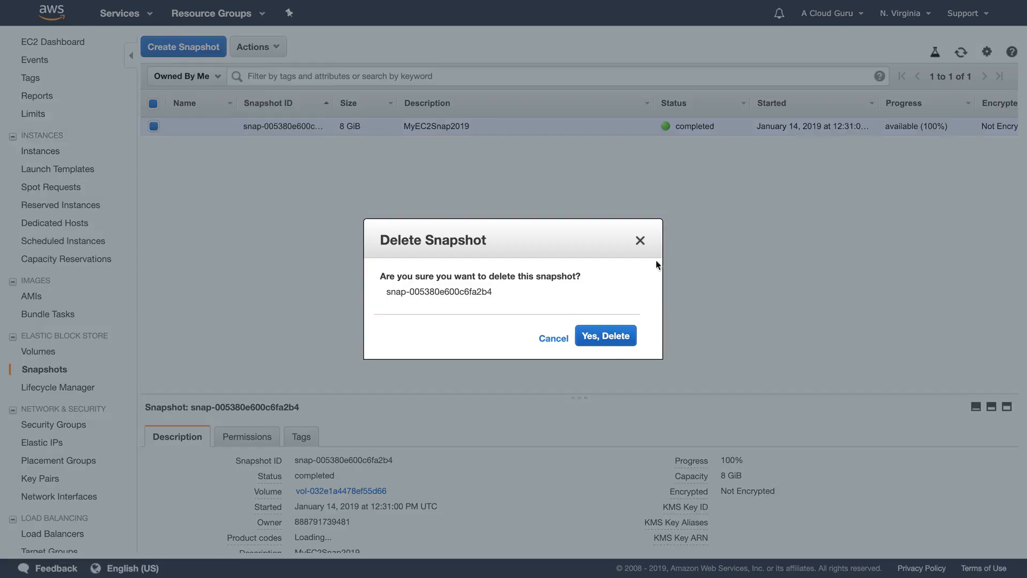
left_click(601, 335)
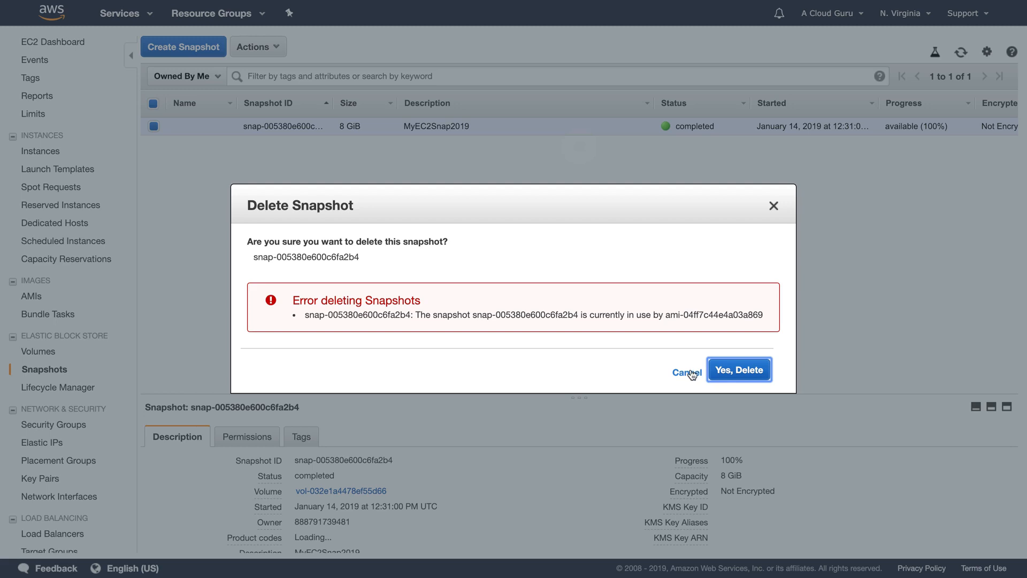
left_click(689, 373)
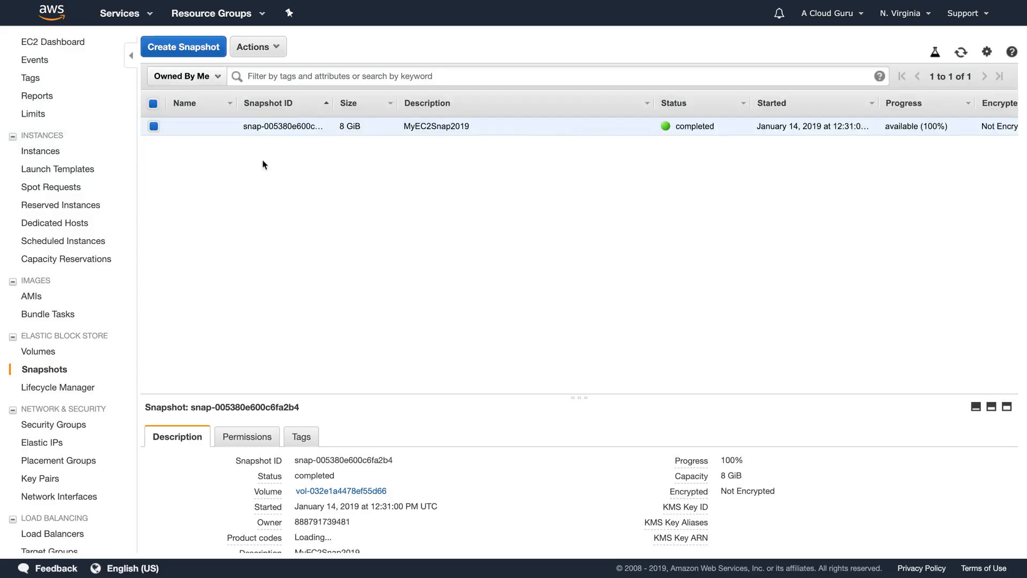
Deregister the MyEC2Image AMI.
left_click(38, 296)
left_click(230, 46)
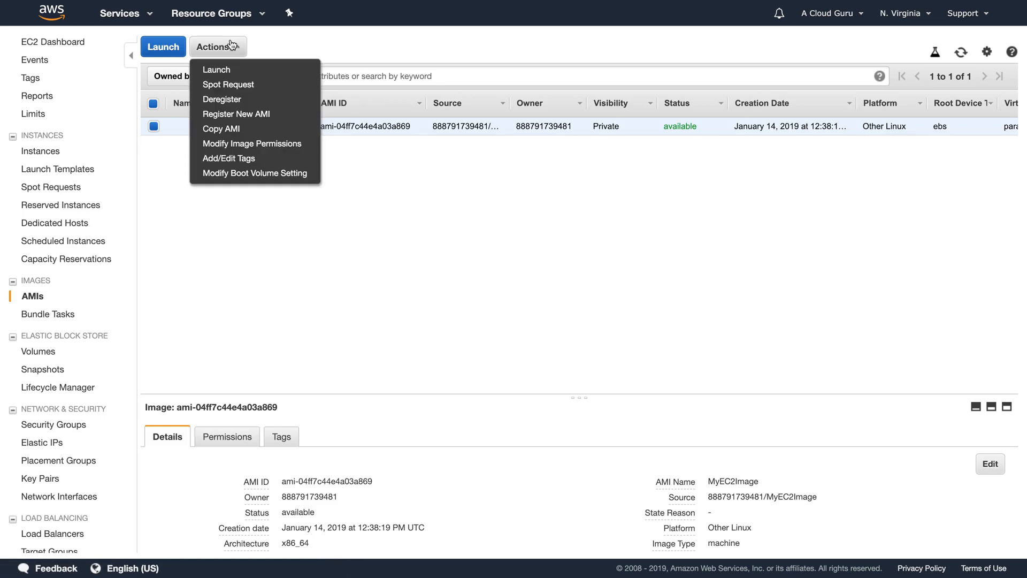
left_click(231, 100)
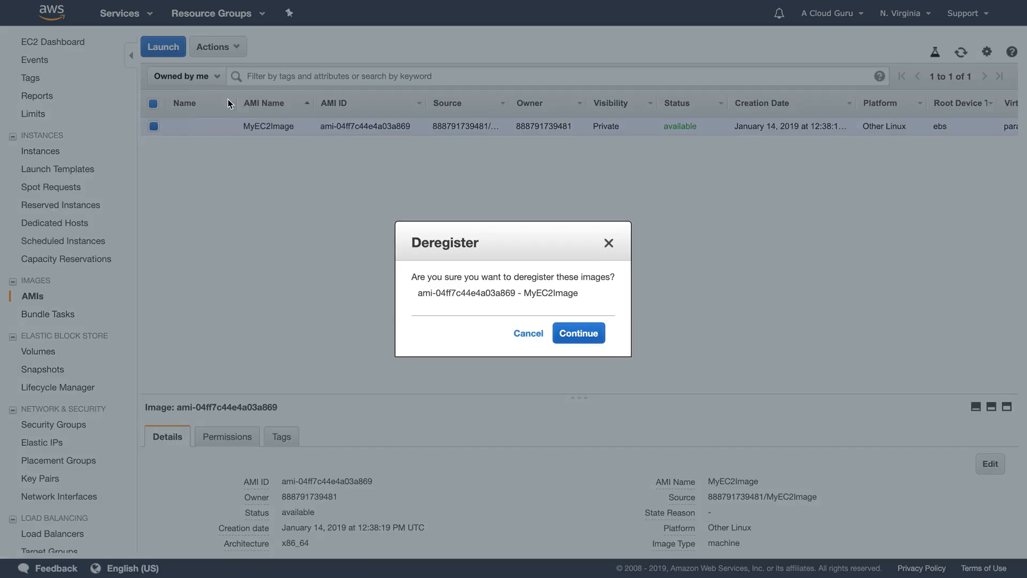
left_click(577, 331)
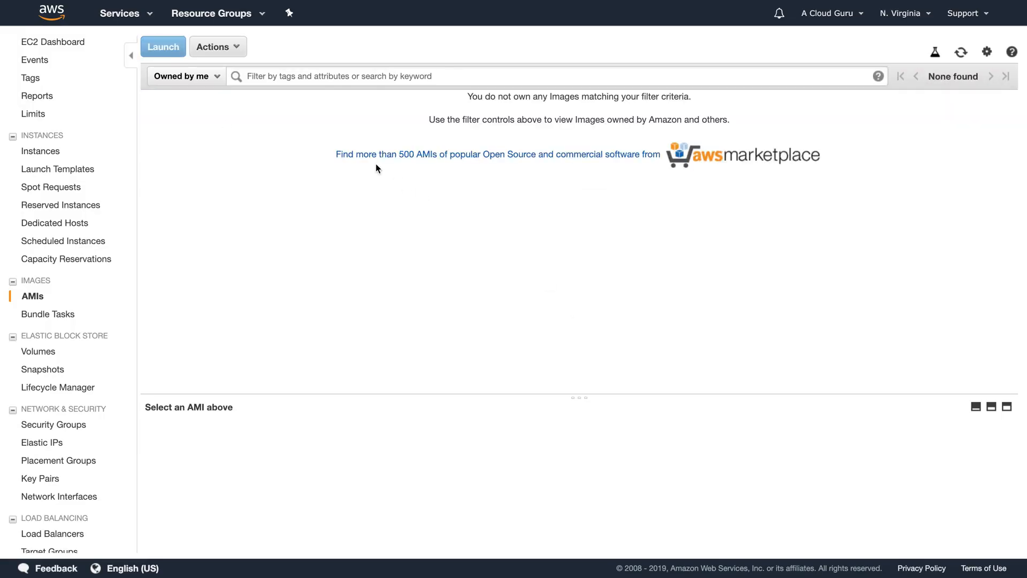